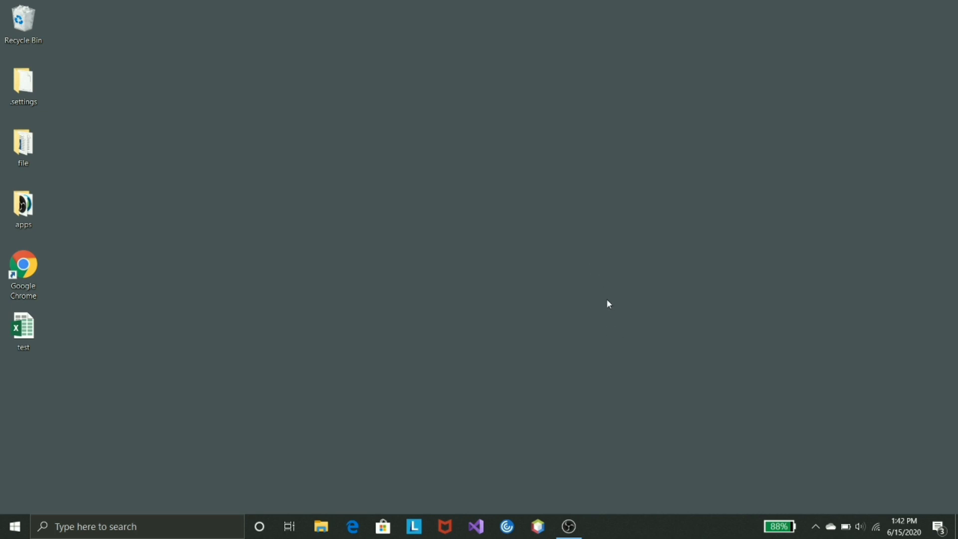
Create a new Microsoft Excel worksheet on the desktop and name it "basics for navigation"
{"action": "right_click", "coordinate": [474, 190]}
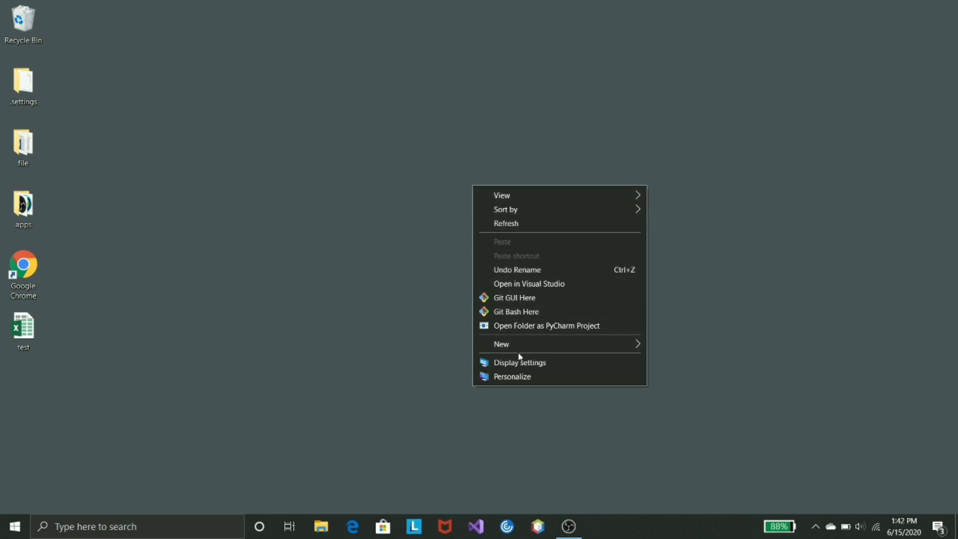
{"action": "mouse_move", "coordinate": [516, 351]}
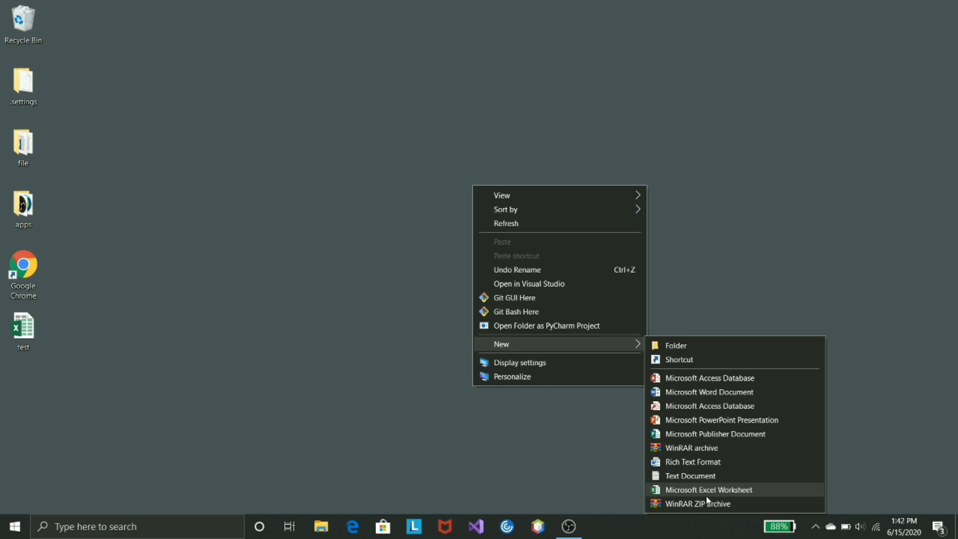
{"action": "left_click", "coordinate": [745, 494]}
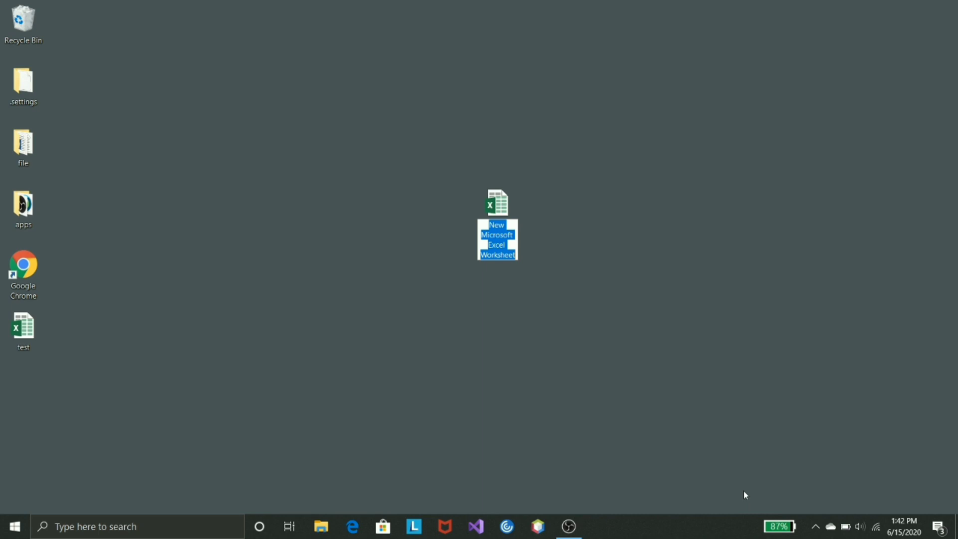
{"action": "type", "text": "test2"}
{"action": "type", "text": "basics"}
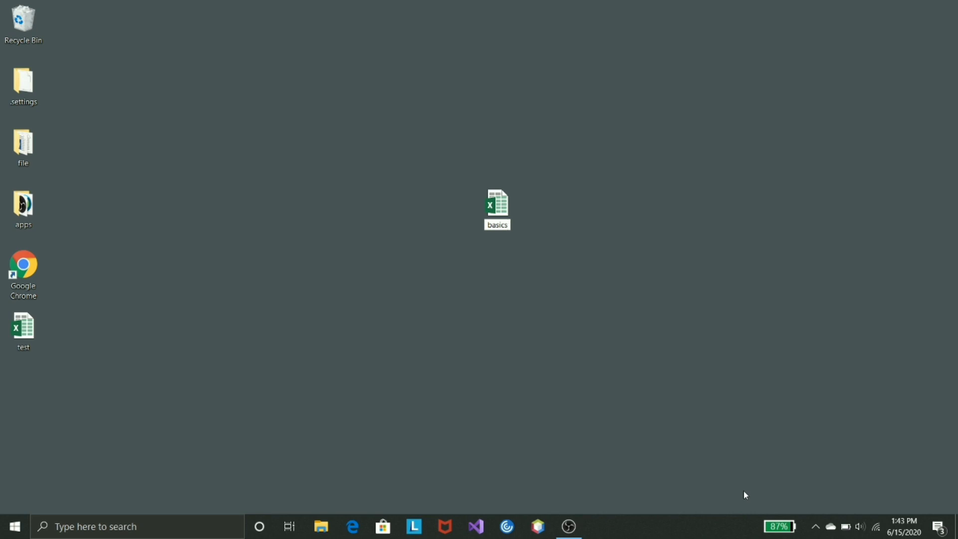
{"action": "type", "text": " for nab"}
{"action": "key", "text": "BackSpace"}
{"action": "type", "text": "vi"}
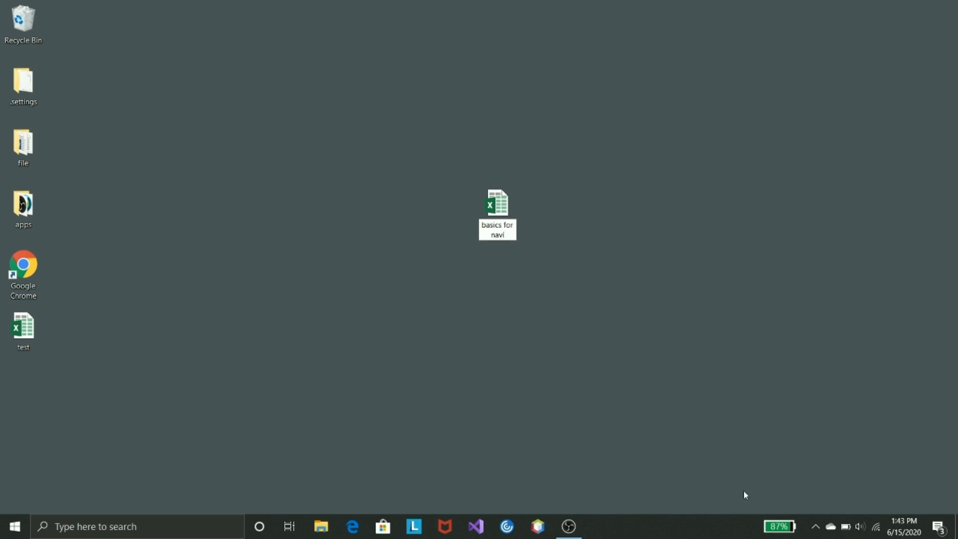
{"action": "type", "text": "gation"}
{"action": "key", "text": "Return"}
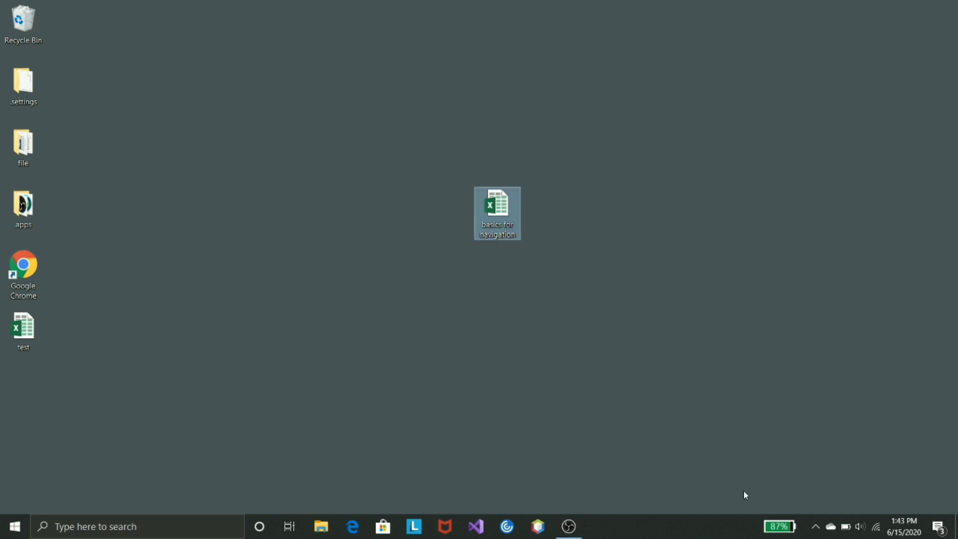
{"action": "left_click", "coordinate": [506, 141]}
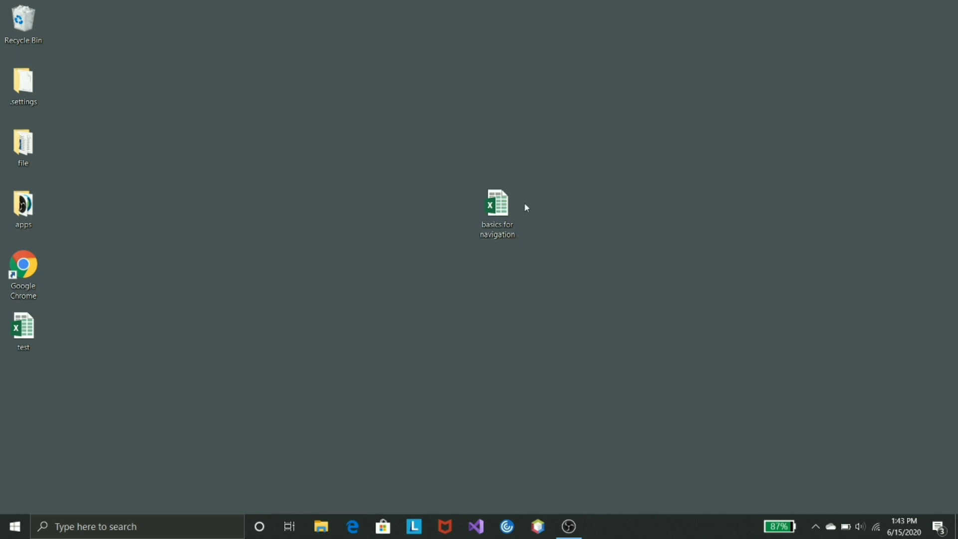
Move the "basics for navigation" file to an empty area in the upper middle of the desktop
{"action": "left_click_drag", "start_coordinate": [512, 236], "coordinate": [50, 424]}
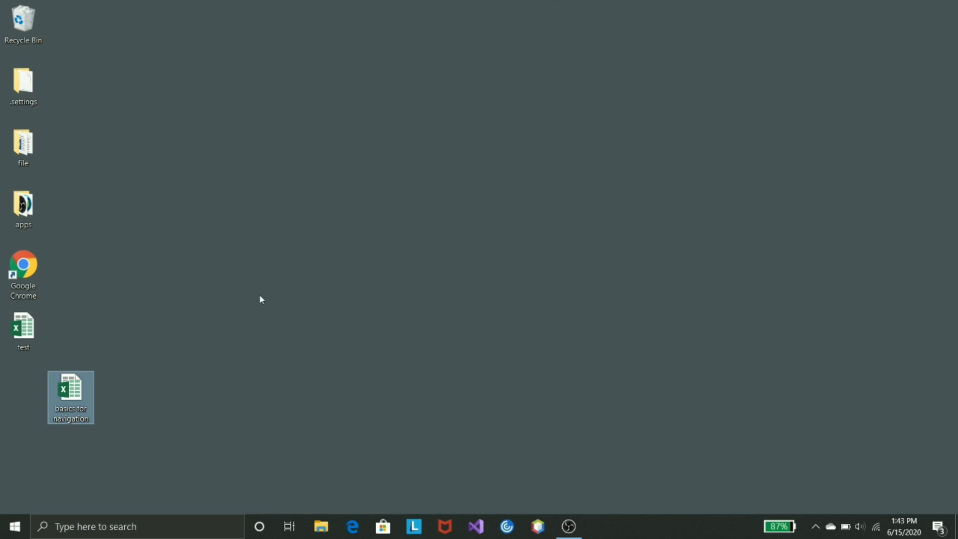
{"action": "left_click_drag", "start_coordinate": [67, 391], "coordinate": [397, 155]}
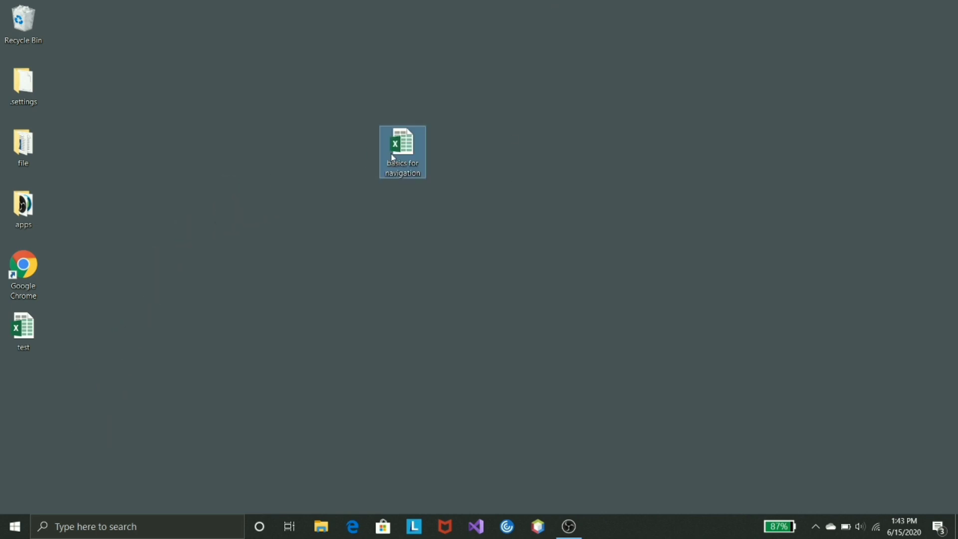
{"action": "left_click", "coordinate": [470, 160]}
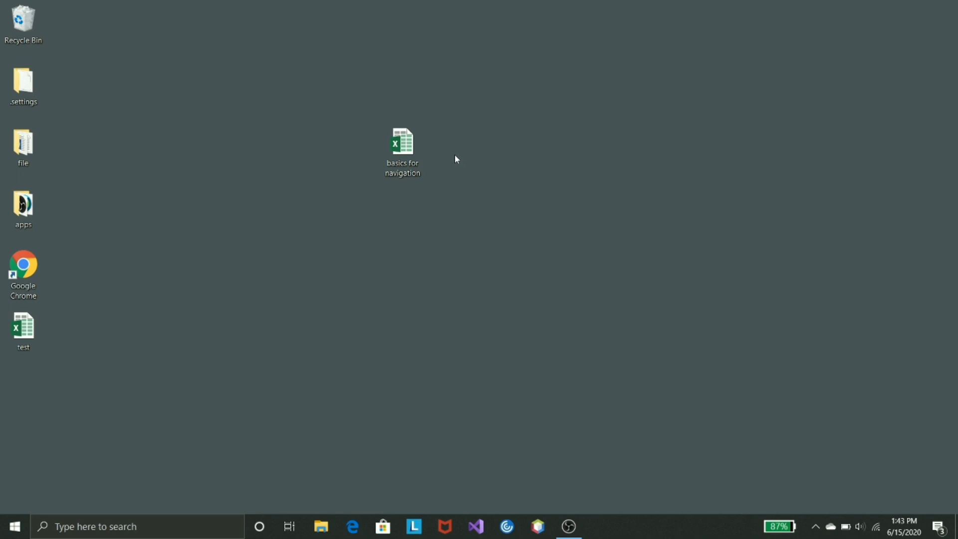
{"action": "left_click", "coordinate": [406, 149]}
{"action": "right_click", "coordinate": [405, 150]}
{"action": "left_click", "coordinate": [363, 142]}
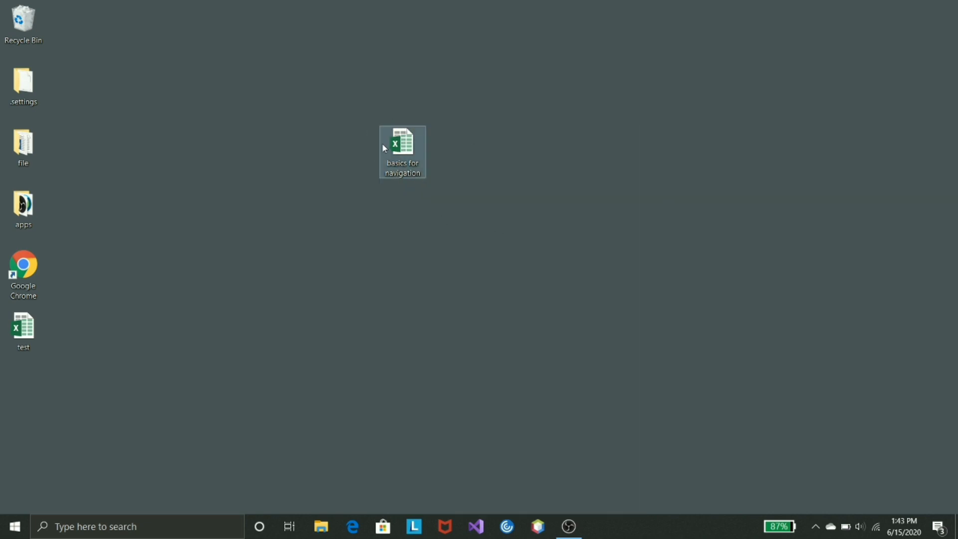
{"action": "mouse_move", "coordinate": [395, 151]}
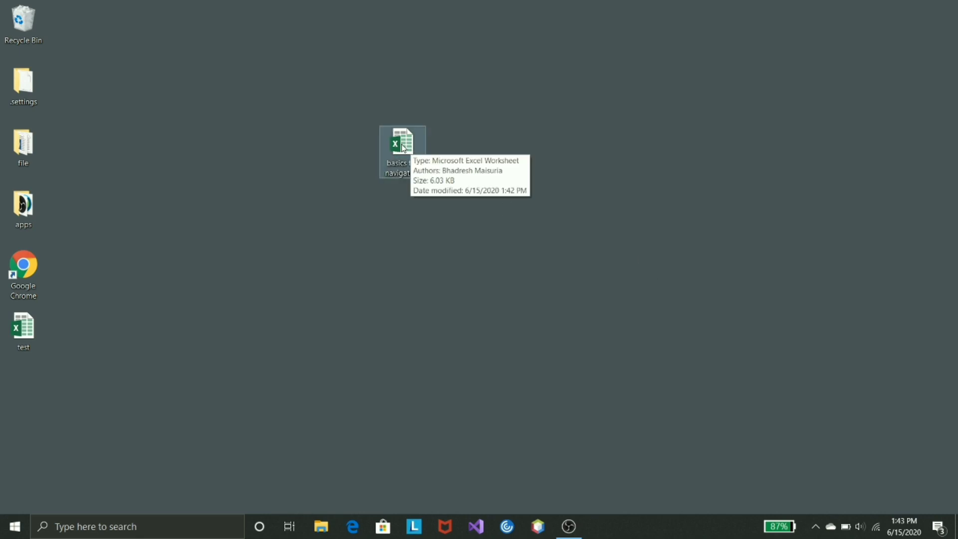
{"action": "right_click", "coordinate": [404, 148]}
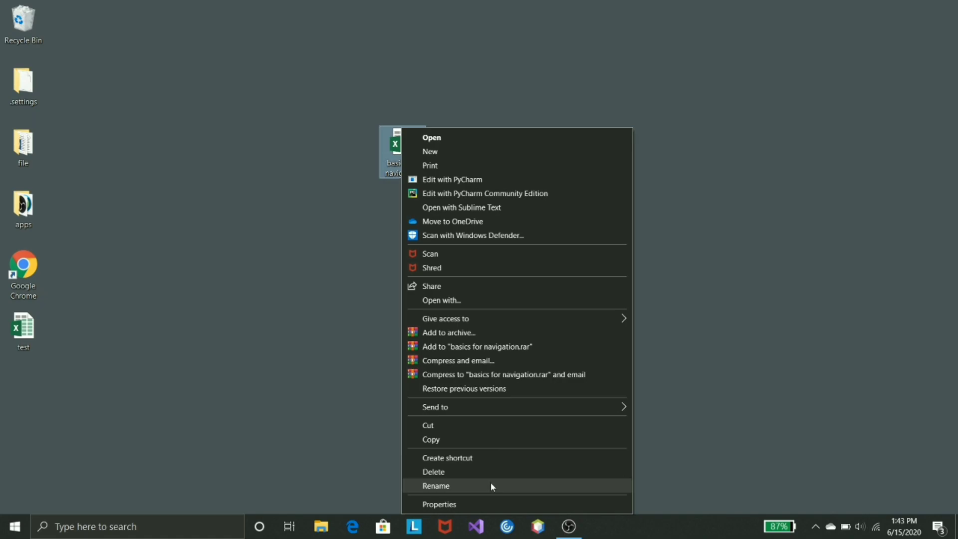
{"action": "left_click", "coordinate": [465, 486]}
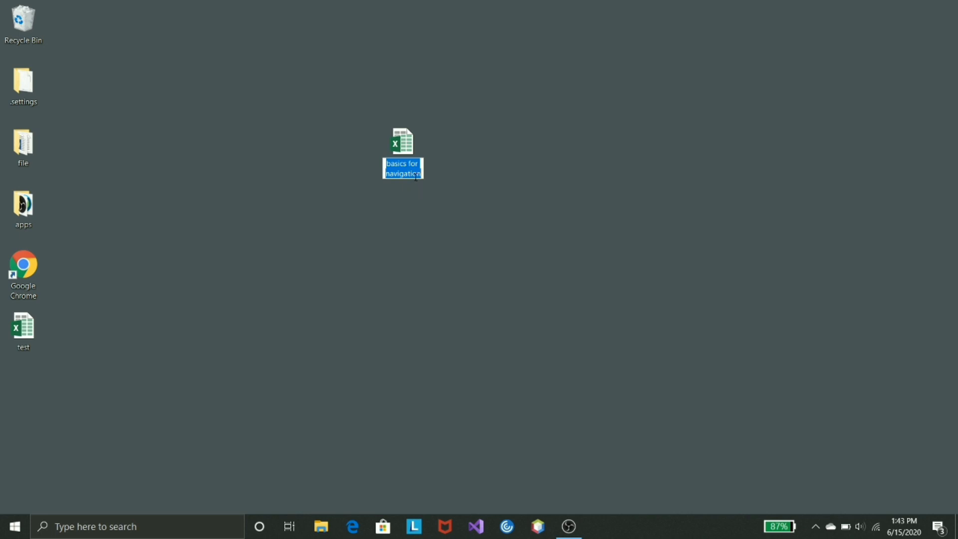
{"action": "type", "text": "h"}
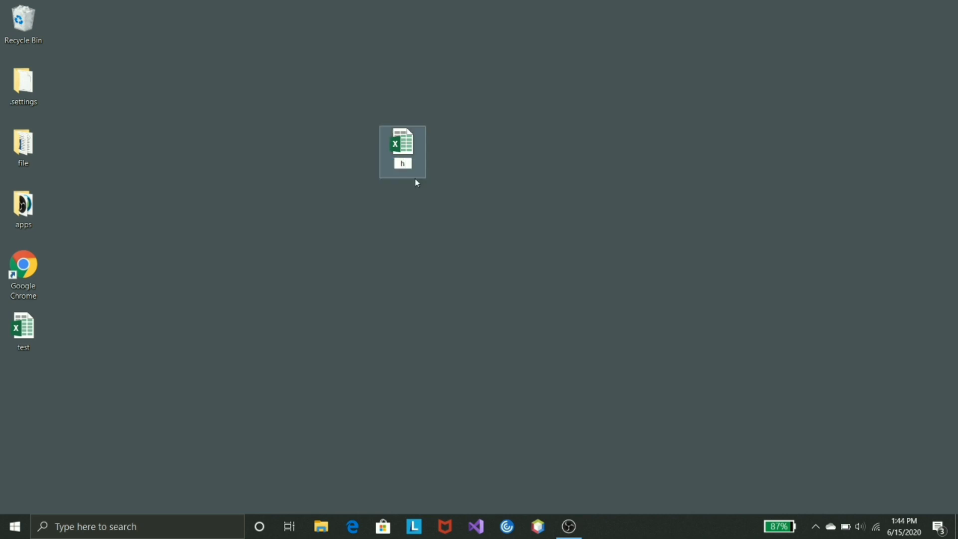
{"action": "key", "text": "BackSpace"}
{"action": "type", "text": "Ht"}
{"action": "key", "text": "BackSpace"}
{"action": "key", "text": "BackSpace"}
{"action": "key", "text": "Escape"}
Rename the "basics for navigation" worksheet file as "basics navigation"
{"action": "right_click", "coordinate": [412, 128]}
{"action": "left_click", "coordinate": [480, 486]}
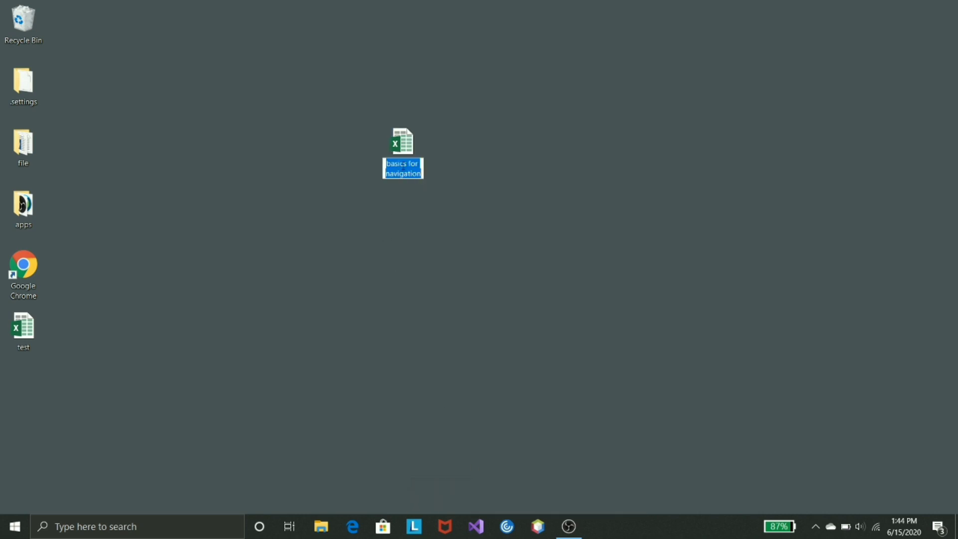
{"action": "left_click", "coordinate": [404, 170]}
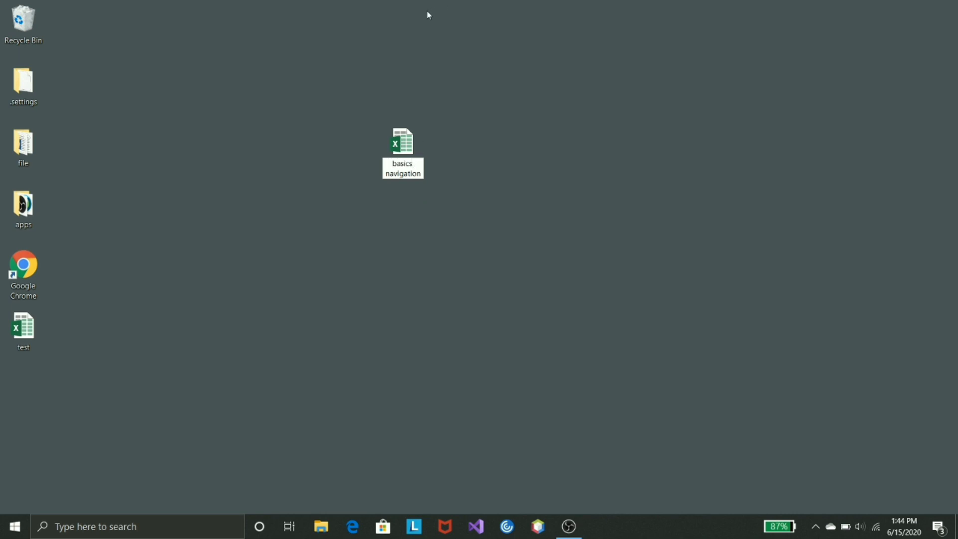
{"action": "key", "text": "Return"}
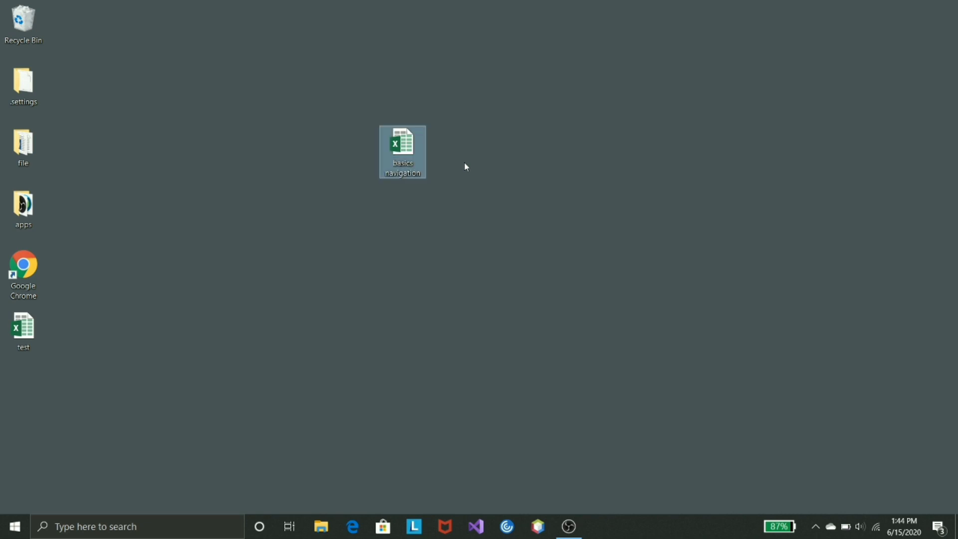
{"action": "left_click", "coordinate": [467, 165]}
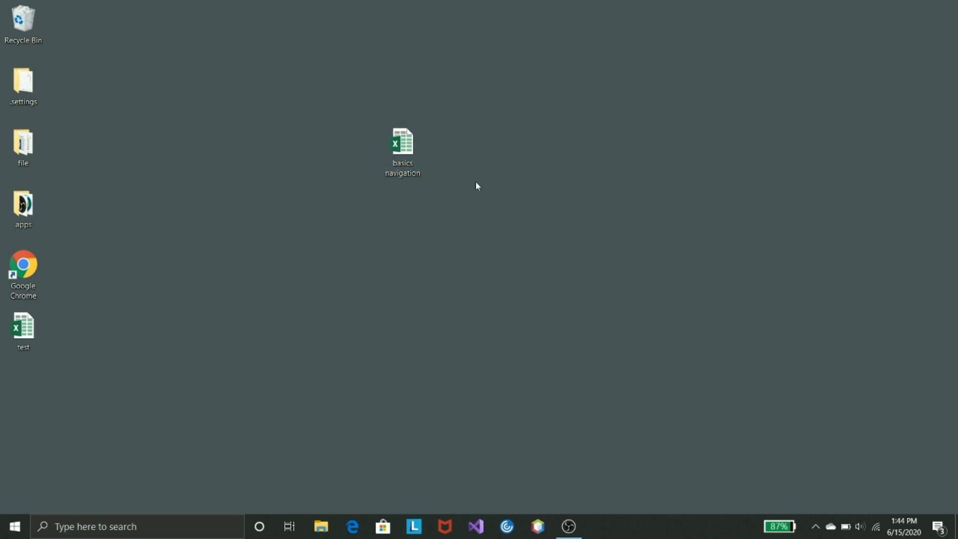
{"action": "right_click", "coordinate": [420, 146]}
{"action": "right_click", "coordinate": [404, 150]}
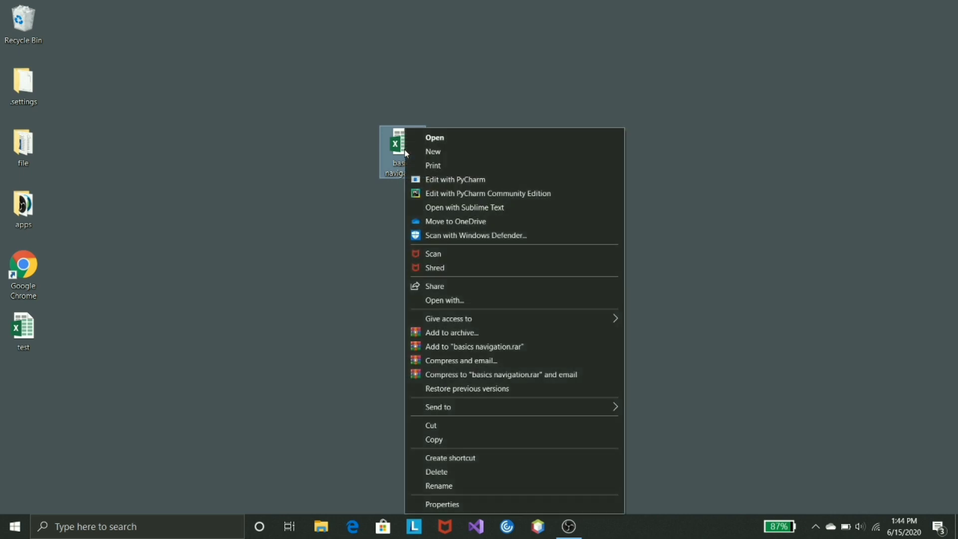
{"action": "right_click", "coordinate": [401, 155]}
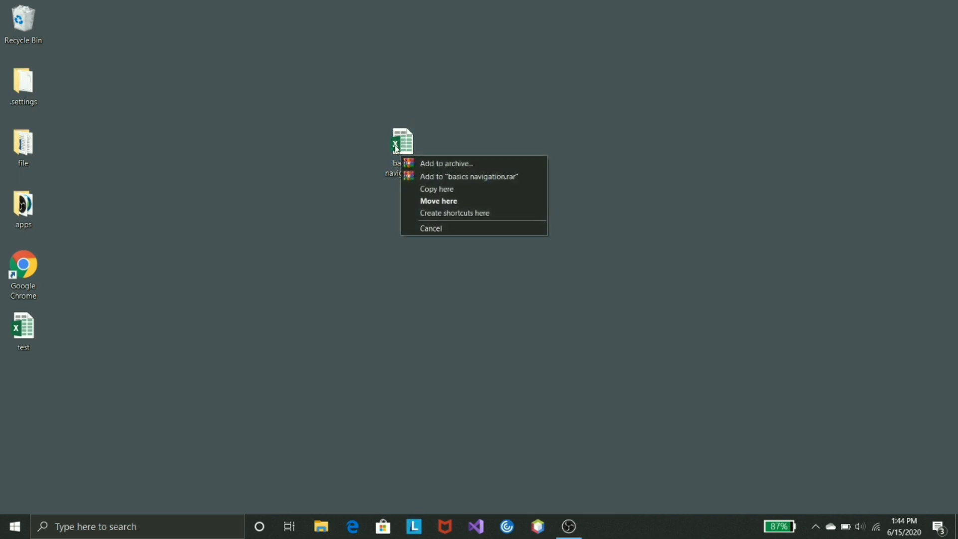
{"action": "right_click", "coordinate": [396, 148]}
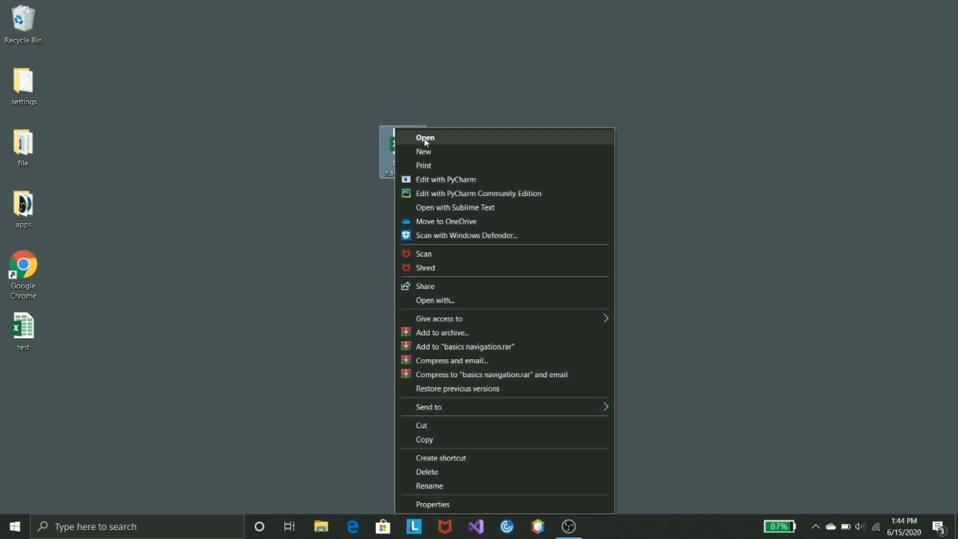
{"action": "left_click", "coordinate": [333, 146]}
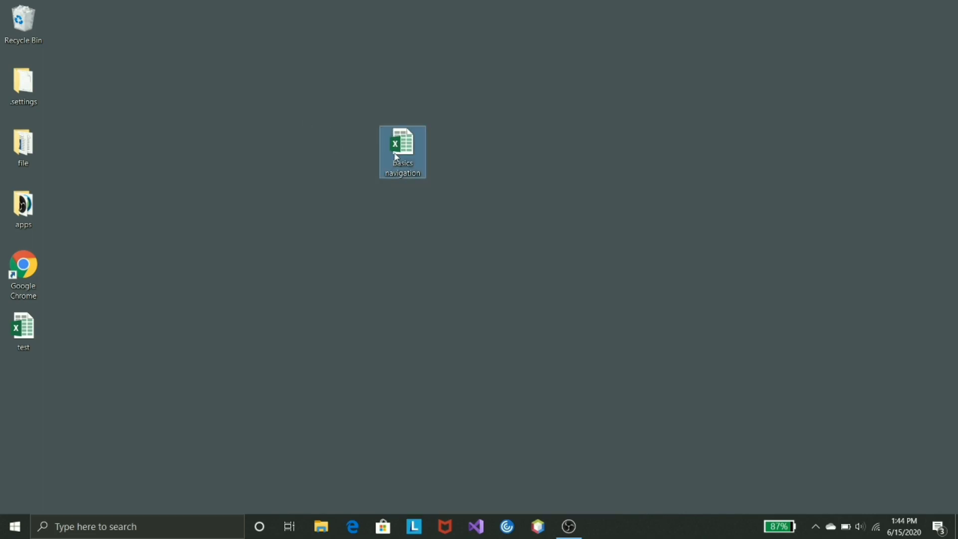
Open the "basics navigation" workbook in Excel and maximize its window
{"action": "double_click", "coordinate": [396, 172]}
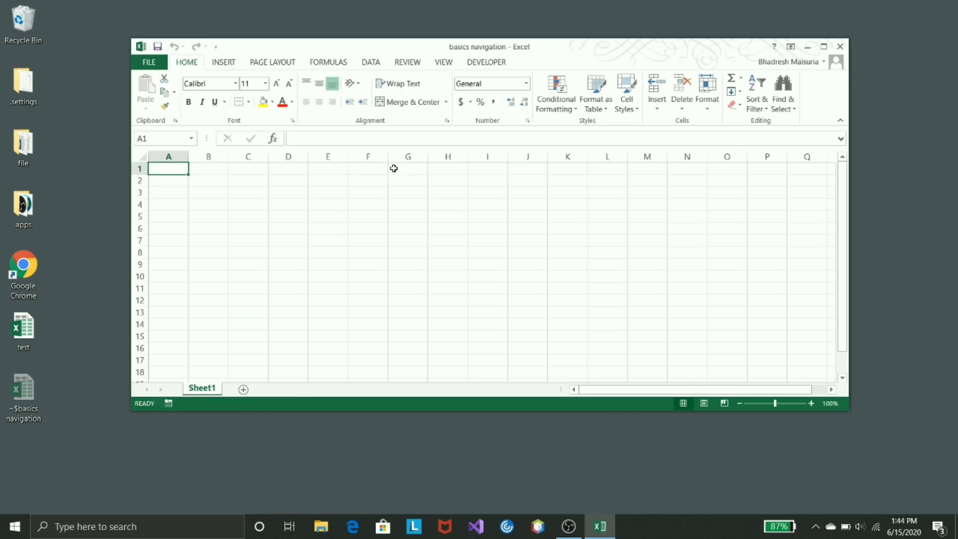
{"action": "left_click", "coordinate": [823, 46]}
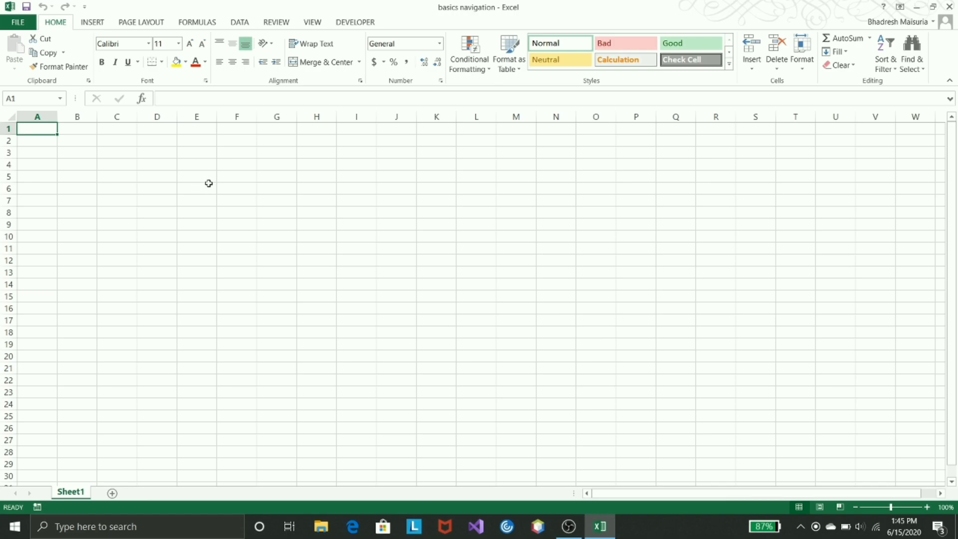
Look through the ribbon's Insert, Page Layout, Formulas, Data, Review, View and Developer command sets
{"action": "left_click", "coordinate": [87, 25]}
{"action": "left_click", "coordinate": [134, 26]}
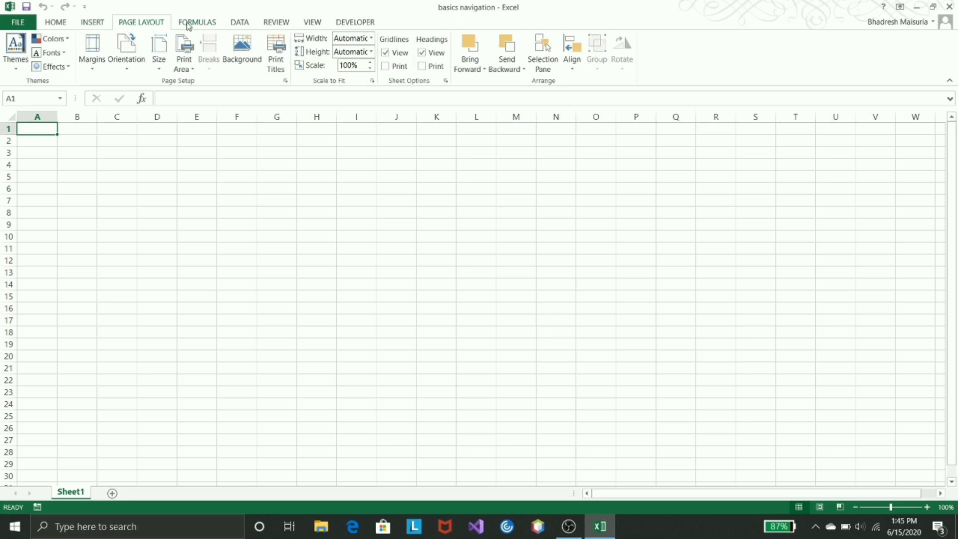
{"action": "left_click", "coordinate": [190, 26]}
{"action": "left_click", "coordinate": [277, 22]}
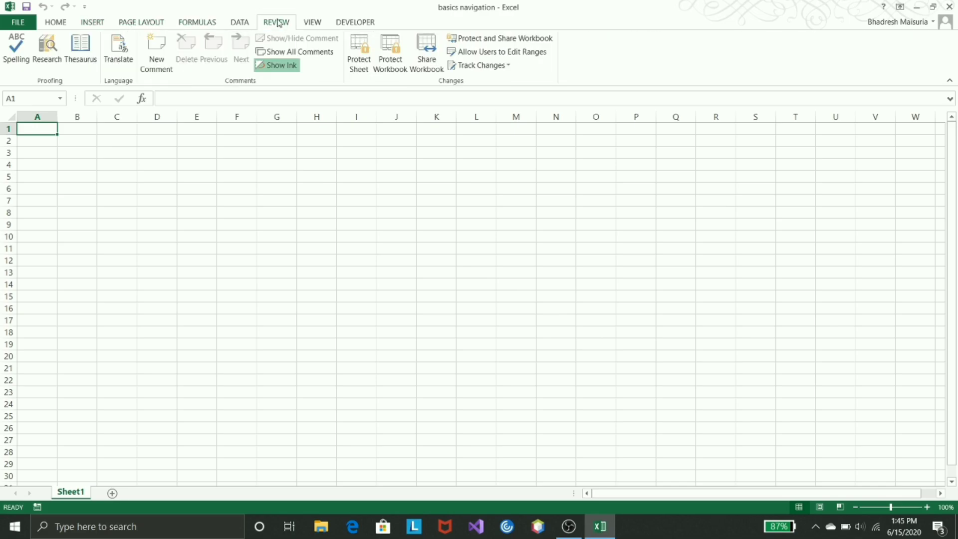
{"action": "left_click", "coordinate": [248, 22]}
{"action": "left_click", "coordinate": [302, 24]}
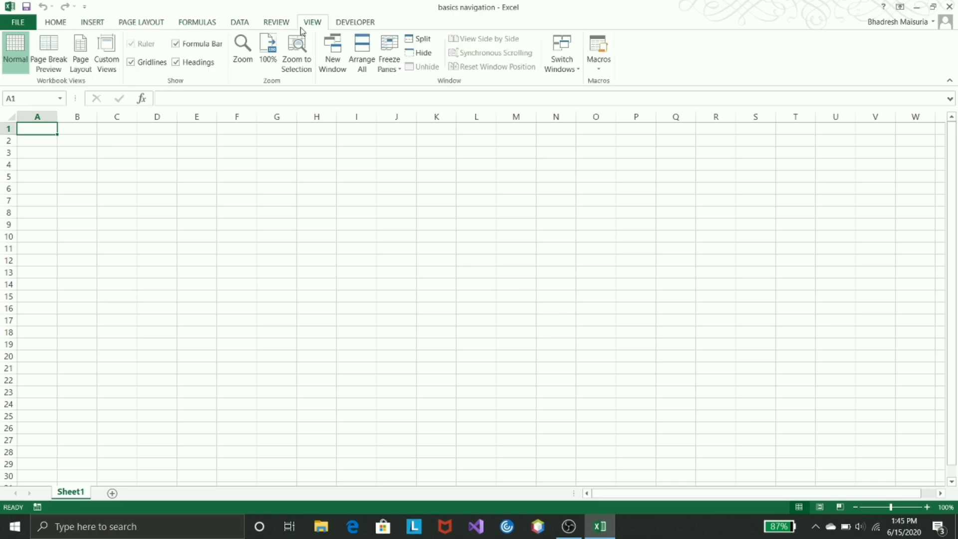
{"action": "left_click", "coordinate": [348, 25]}
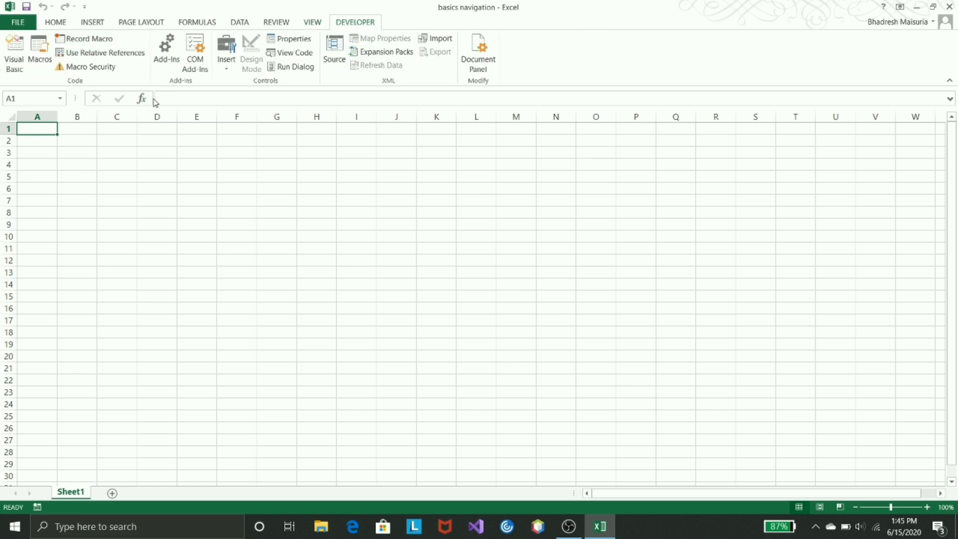
Examine the Home commands, including the available Merge & Center options, without applying any
{"action": "left_click", "coordinate": [58, 24]}
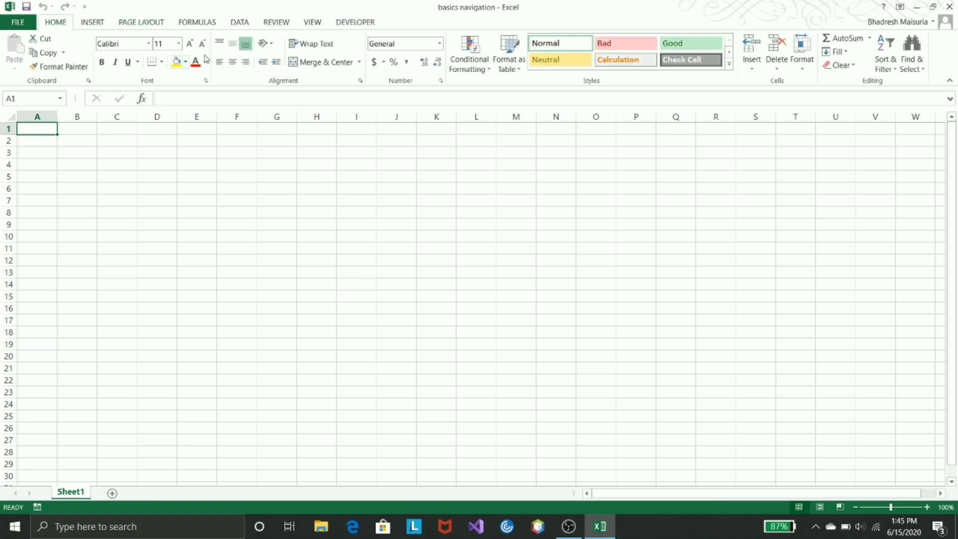
{"action": "left_click", "coordinate": [359, 62]}
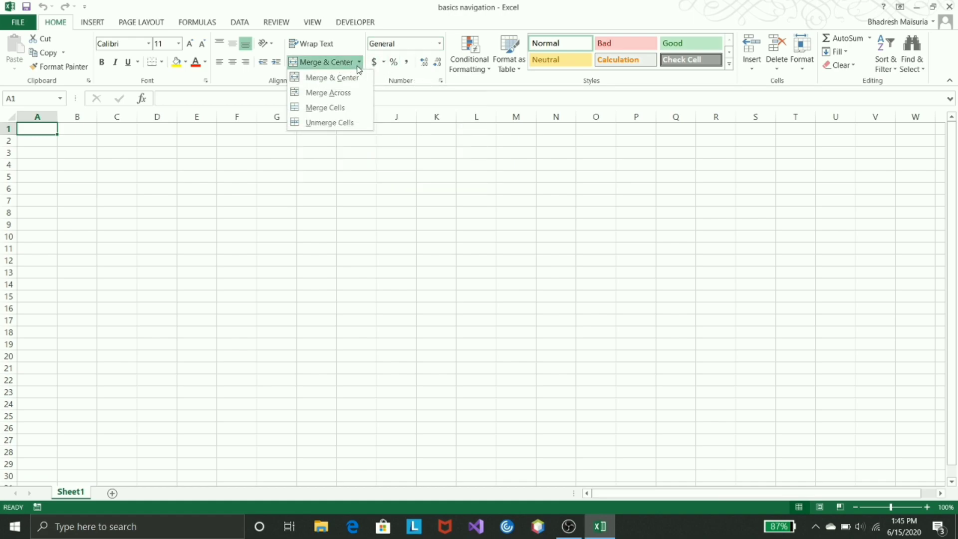
{"action": "left_click", "coordinate": [375, 163]}
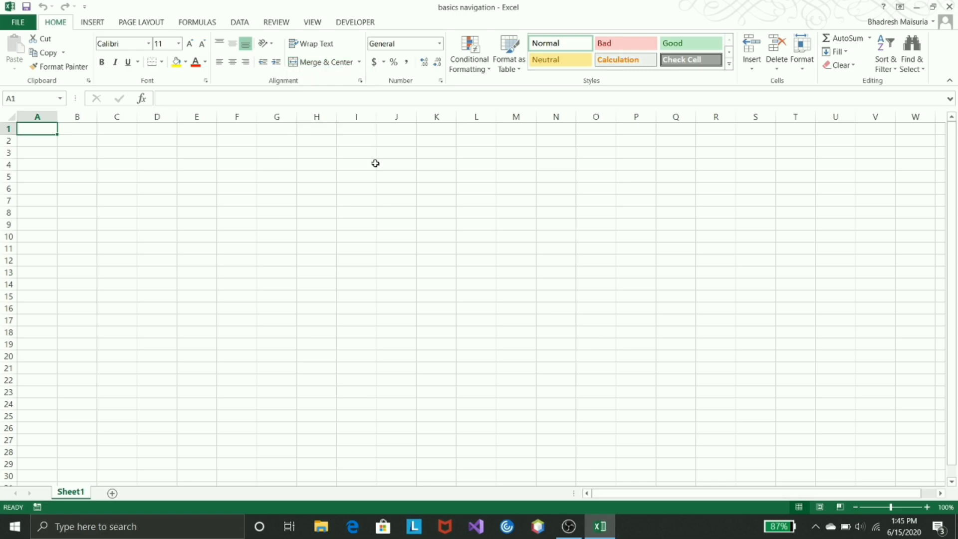
Go through the ribbon's command sets once more, from Page Layout and Formulas on to Developer
{"action": "left_click", "coordinate": [132, 23]}
{"action": "left_click", "coordinate": [185, 25]}
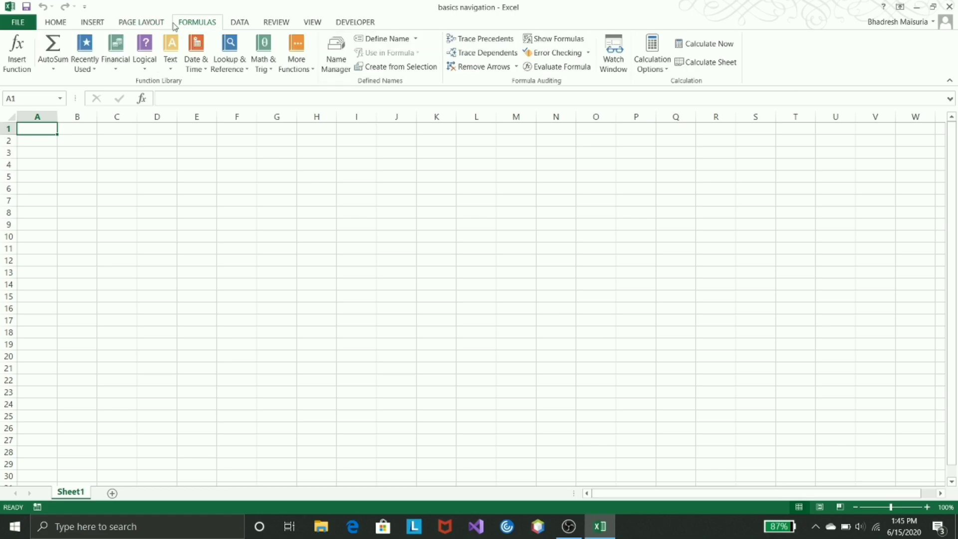
{"action": "left_click", "coordinate": [240, 28]}
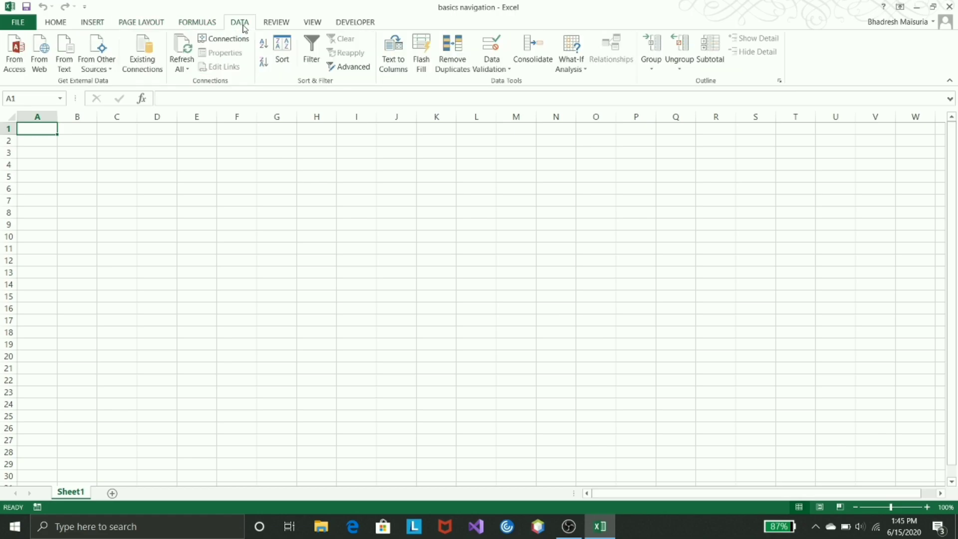
{"action": "left_click", "coordinate": [288, 24]}
{"action": "left_click", "coordinate": [312, 25]}
{"action": "left_click", "coordinate": [354, 22]}
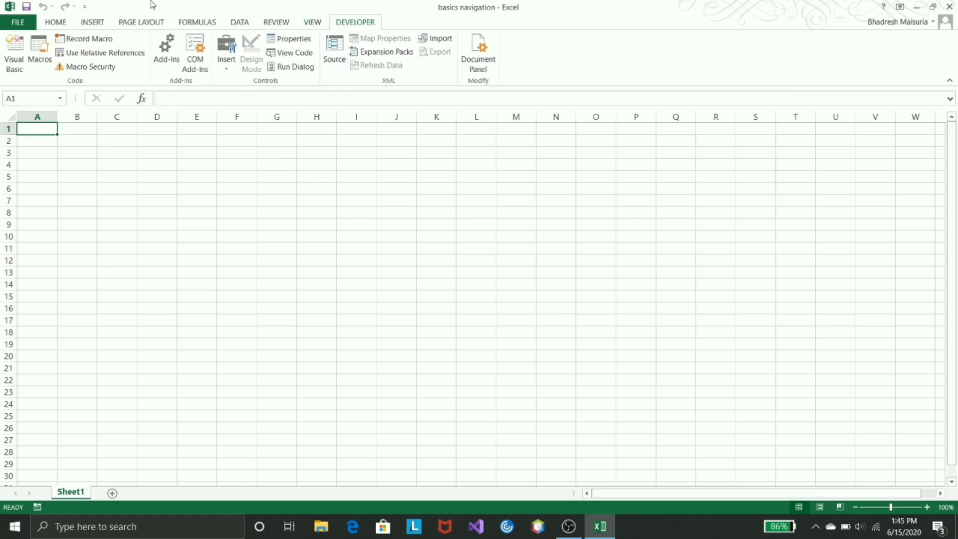
Look through the Insert commands and the gallery of available shapes without inserting any
{"action": "left_click", "coordinate": [93, 24]}
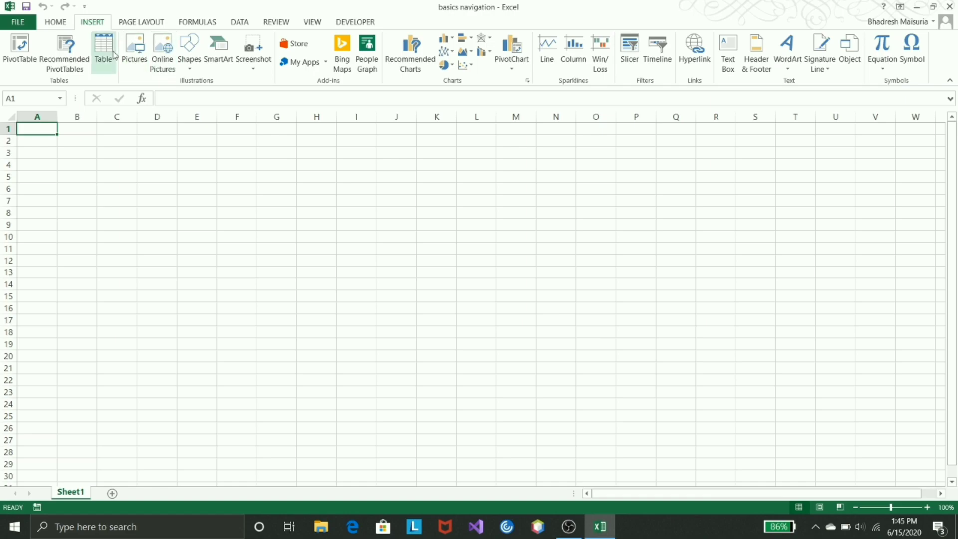
{"action": "left_click", "coordinate": [195, 73]}
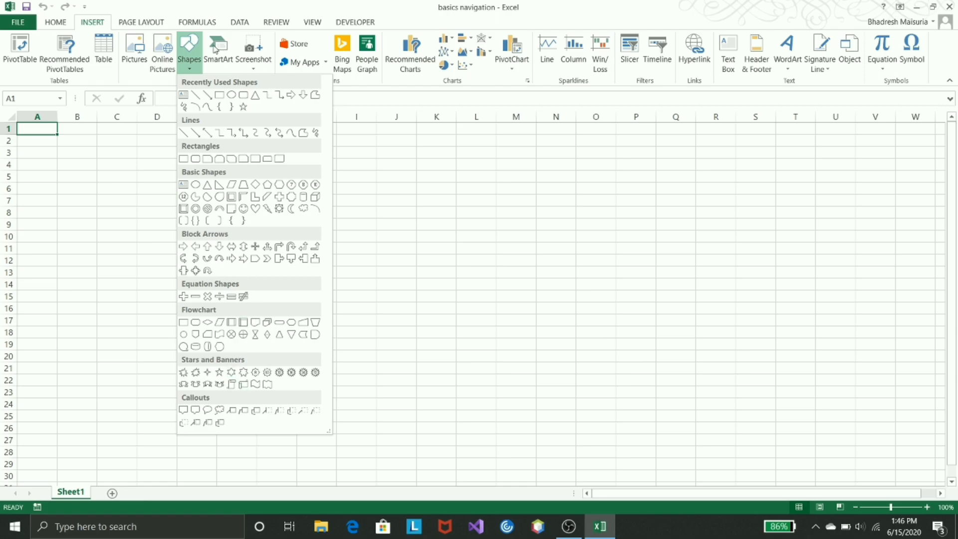
{"action": "left_click", "coordinate": [424, 170]}
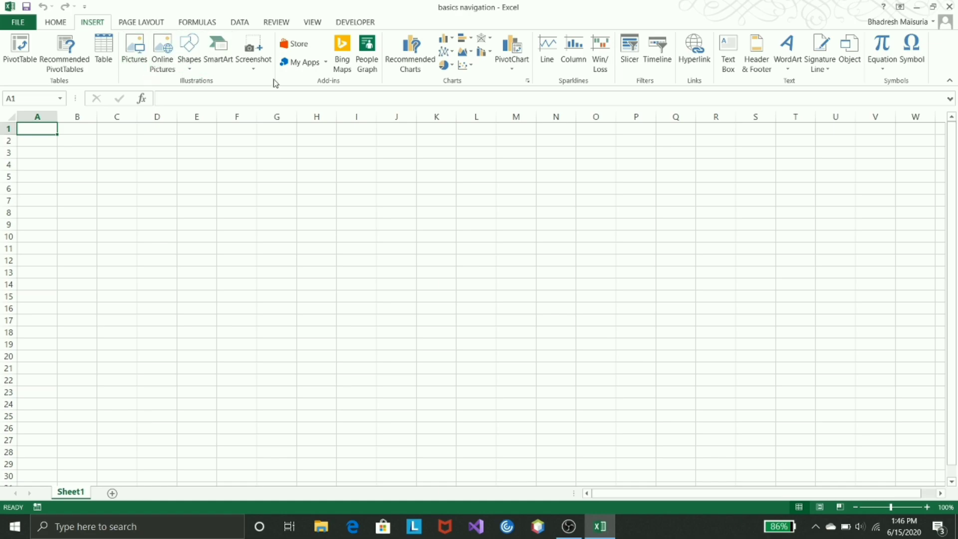
Select column A, row 1, and columns A, B and C in turn, and examine how column C extends down the sheet
{"action": "left_click", "coordinate": [45, 117]}
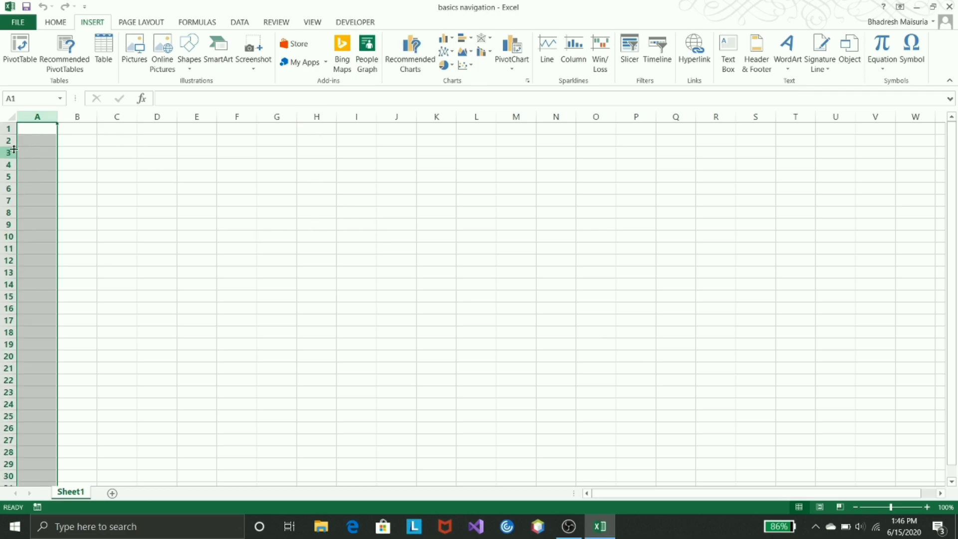
{"action": "left_click", "coordinate": [8, 128]}
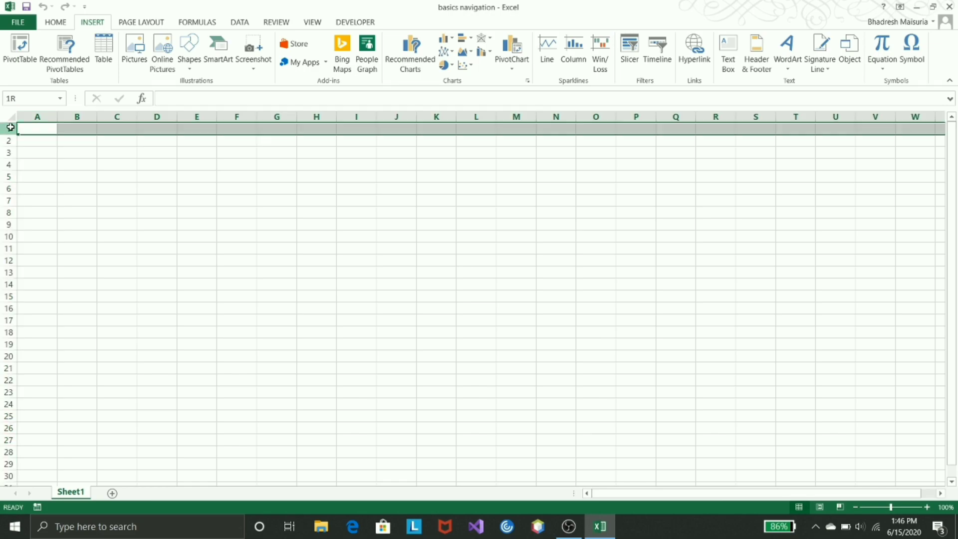
{"action": "left_click", "coordinate": [37, 116]}
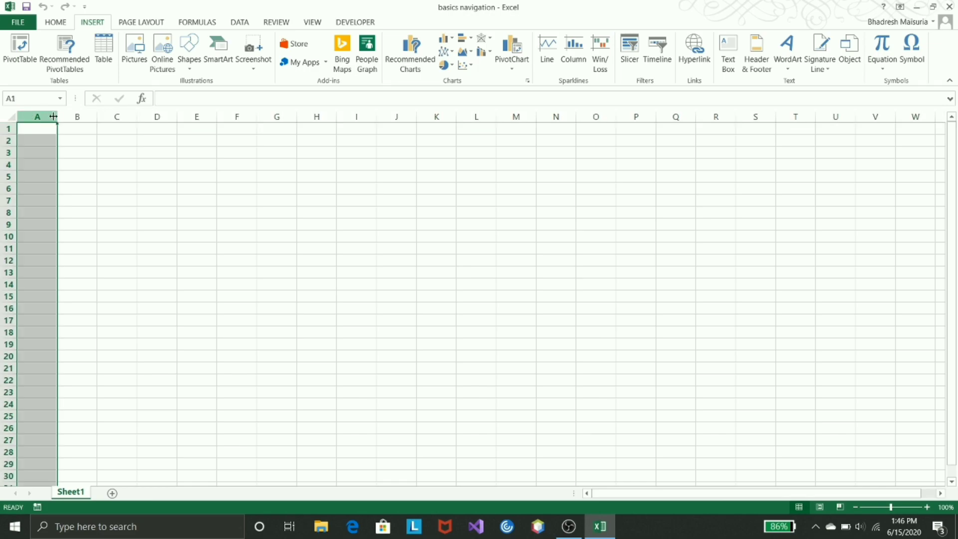
{"action": "left_click", "coordinate": [76, 116]}
{"action": "left_click", "coordinate": [122, 117]}
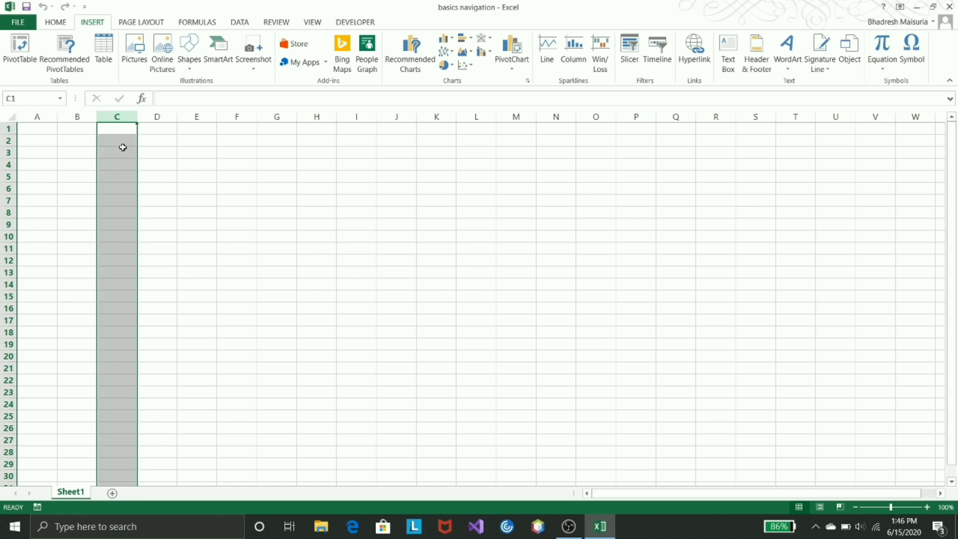
{"action": "scroll", "coordinate": [128, 195], "scroll_direction": "down", "scroll_amount": 12}
{"action": "scroll", "coordinate": [128, 194], "scroll_direction": "down", "scroll_amount": 20}
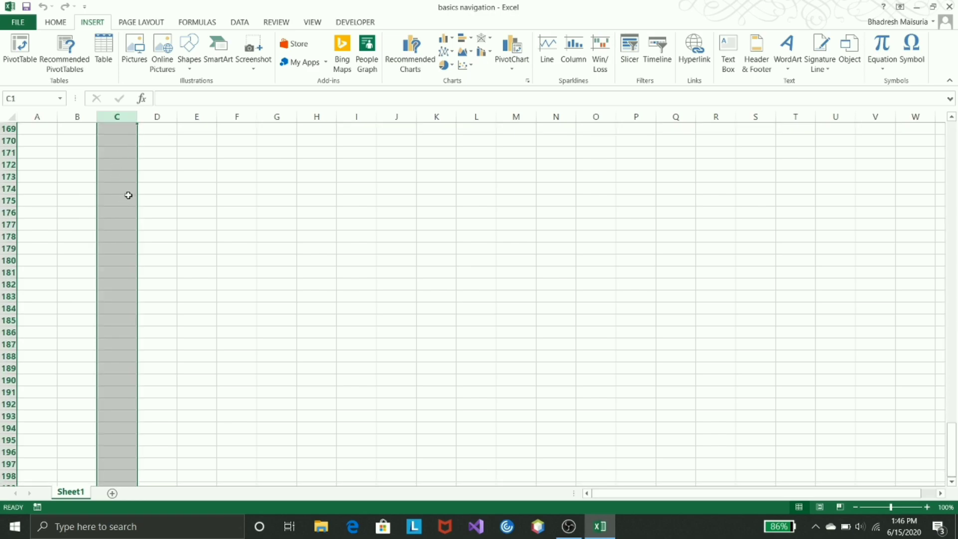
{"action": "scroll", "coordinate": [129, 195], "scroll_direction": "down", "scroll_amount": 18}
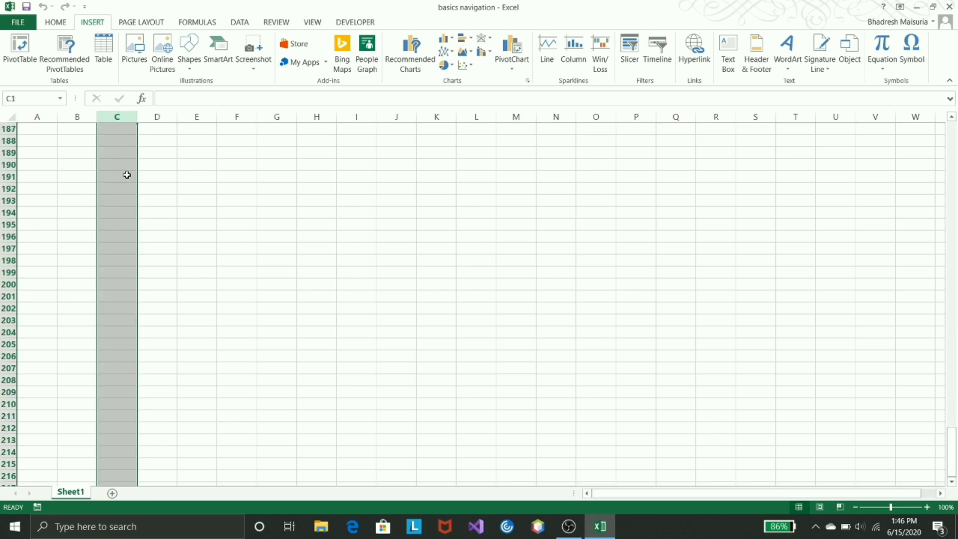
{"action": "scroll", "coordinate": [122, 169], "scroll_direction": "up", "scroll_amount": 20}
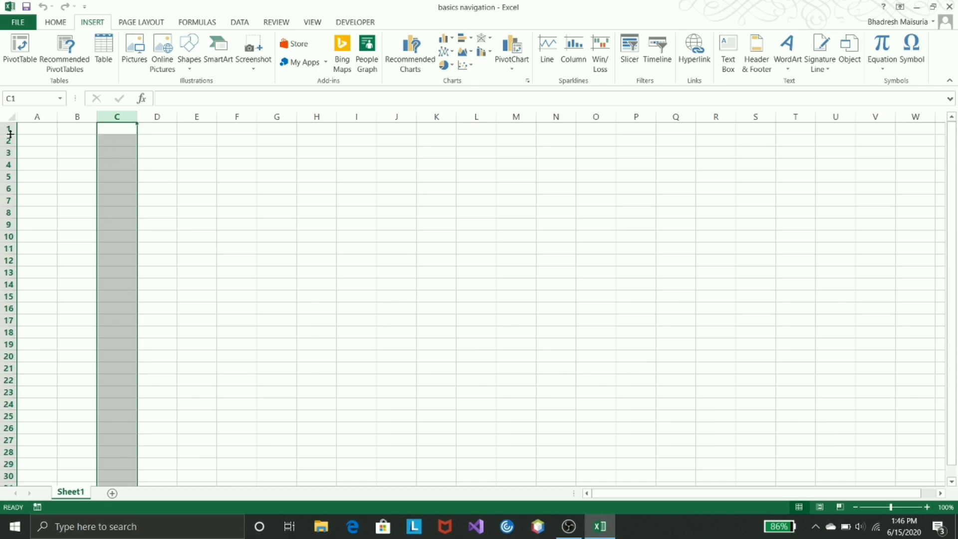
Select the whole of row 2 and examine how it extends across the sheet's columns
{"action": "left_click", "coordinate": [7, 140]}
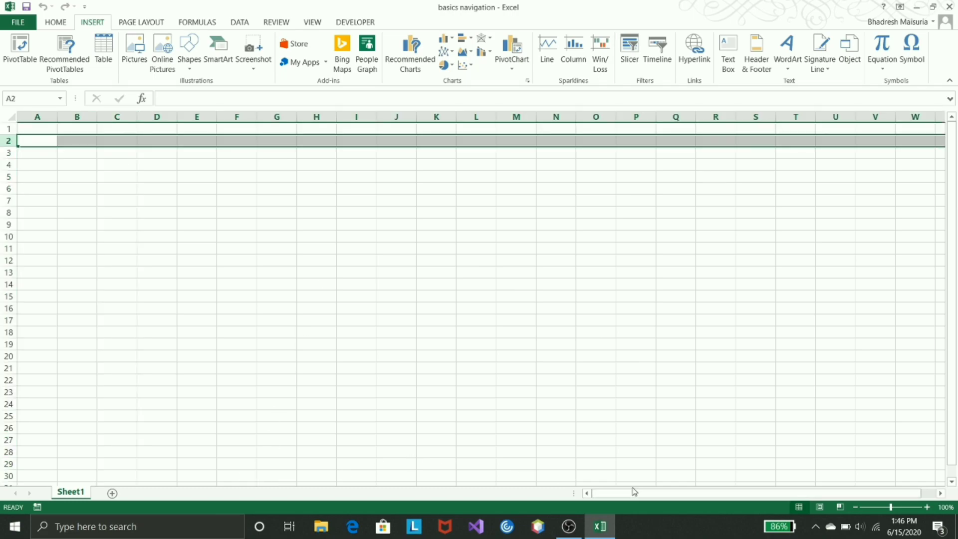
{"action": "left_click_drag", "start_coordinate": [667, 495], "coordinate": [889, 494]}
{"action": "left_click_drag", "start_coordinate": [725, 497], "coordinate": [849, 489]}
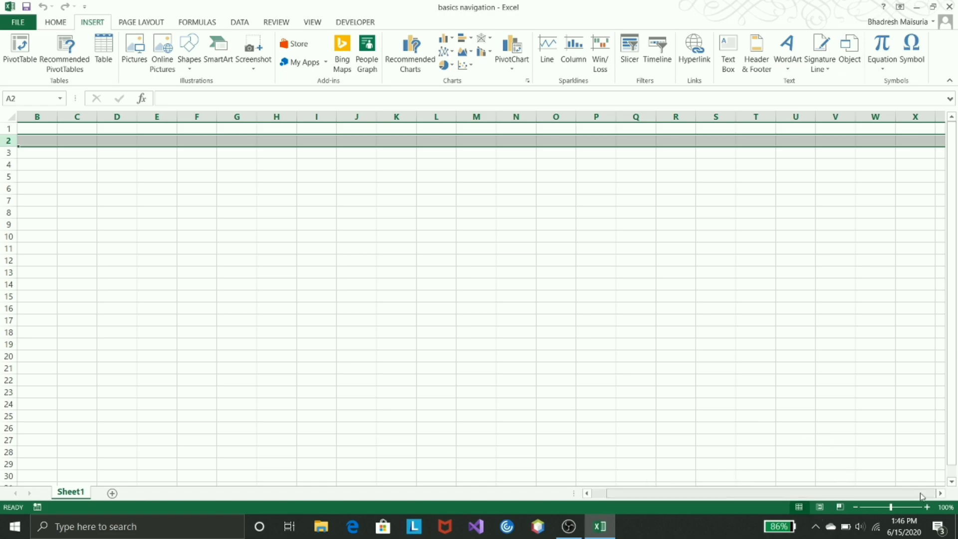
{"action": "left_click_drag", "start_coordinate": [943, 497], "coordinate": [943, 497]}
{"action": "left_click_drag", "start_coordinate": [799, 494], "coordinate": [544, 502]}
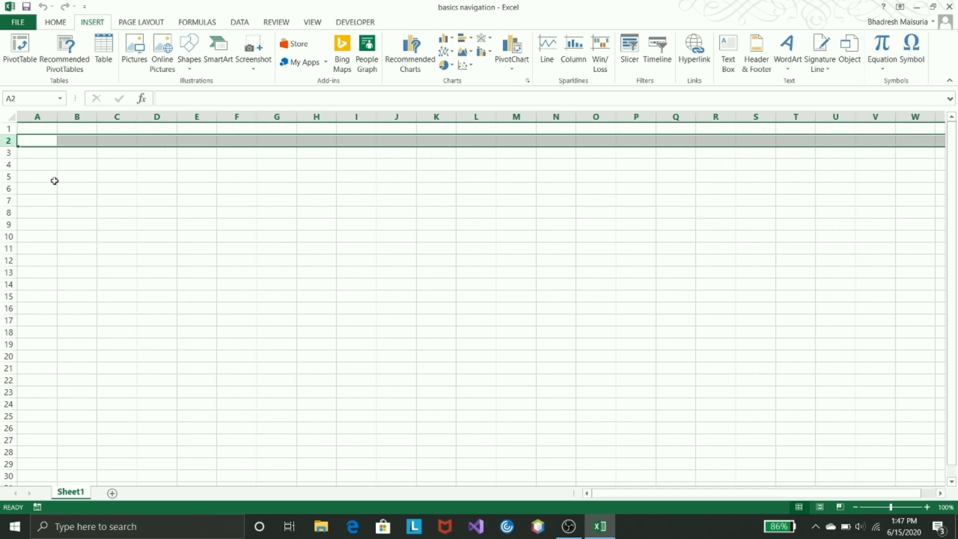
Select column A, row 2, and the single cells B4 and A2 in turn
{"action": "left_click", "coordinate": [26, 116]}
{"action": "left_click", "coordinate": [8, 140]}
{"action": "left_click", "coordinate": [74, 163]}
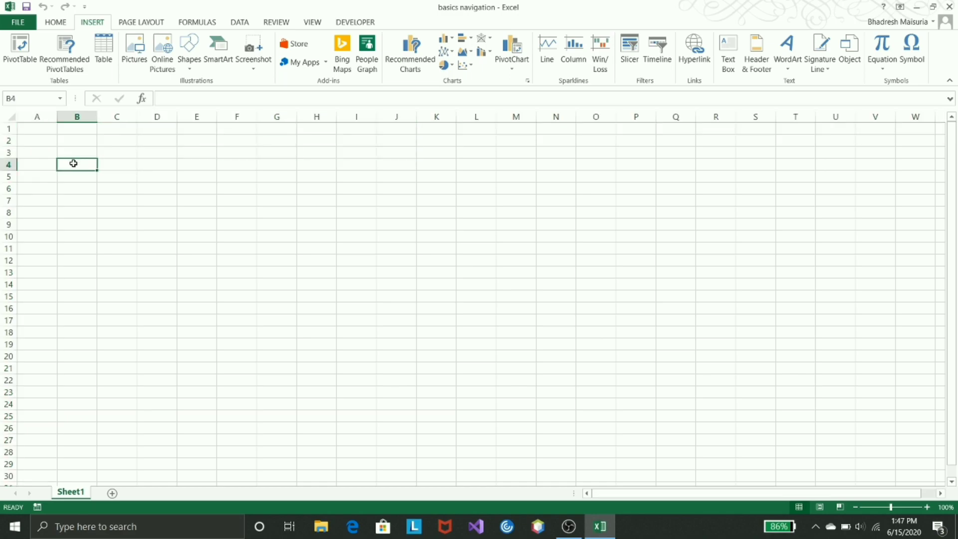
{"action": "left_click", "coordinate": [32, 142]}
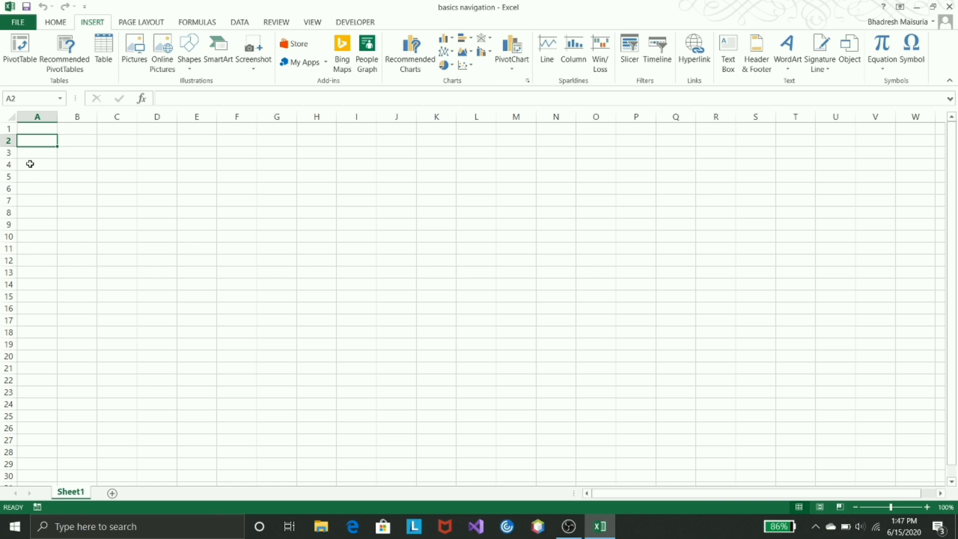
Try in-cell editing on the empty cell A2 repeatedly, leaving it for A3 without entering any content
{"action": "double_click", "coordinate": [39, 139]}
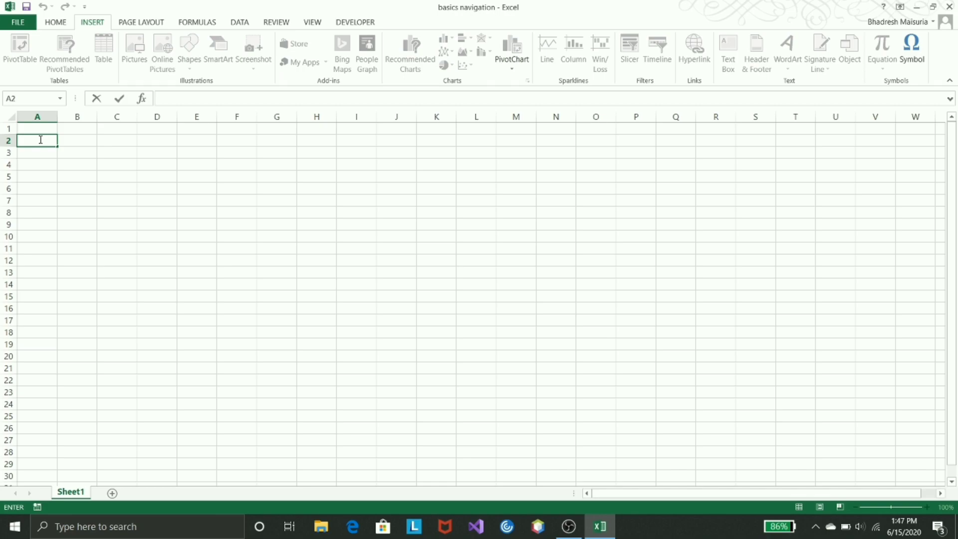
{"action": "left_click", "coordinate": [43, 151]}
{"action": "double_click", "coordinate": [39, 142]}
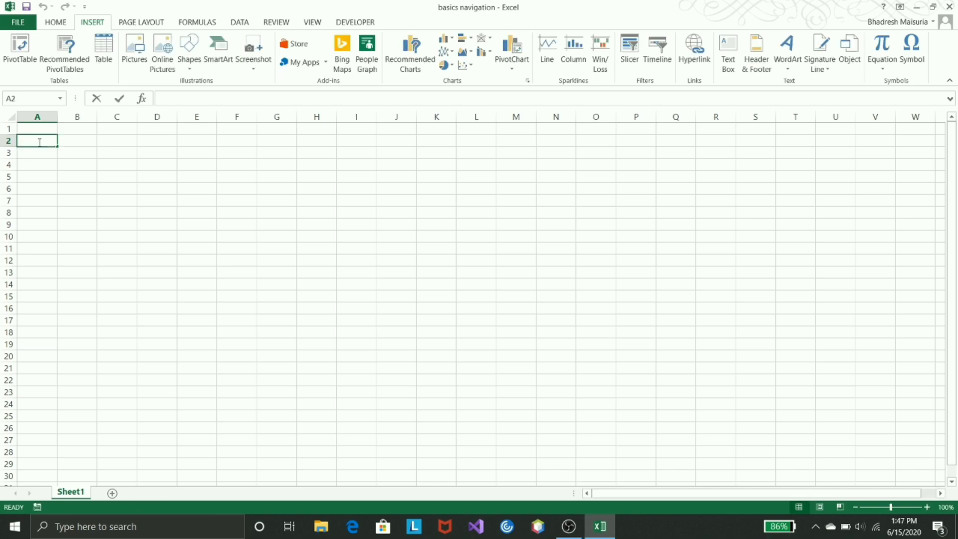
{"action": "double_click", "coordinate": [39, 142]}
{"action": "left_click", "coordinate": [32, 156]}
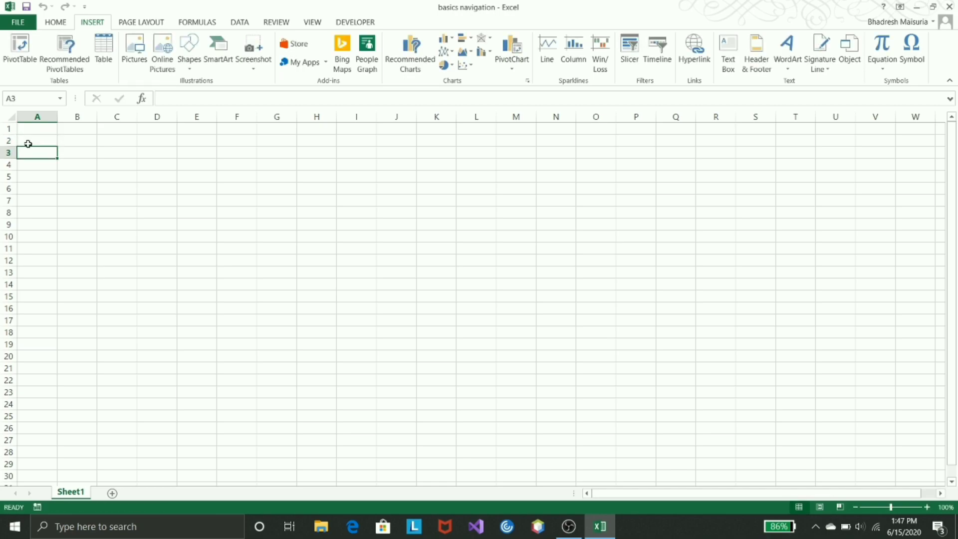
Enter the sample text "favvzsg" in cell A2 and a person's first name in cell A1
{"action": "left_click", "coordinate": [28, 142]}
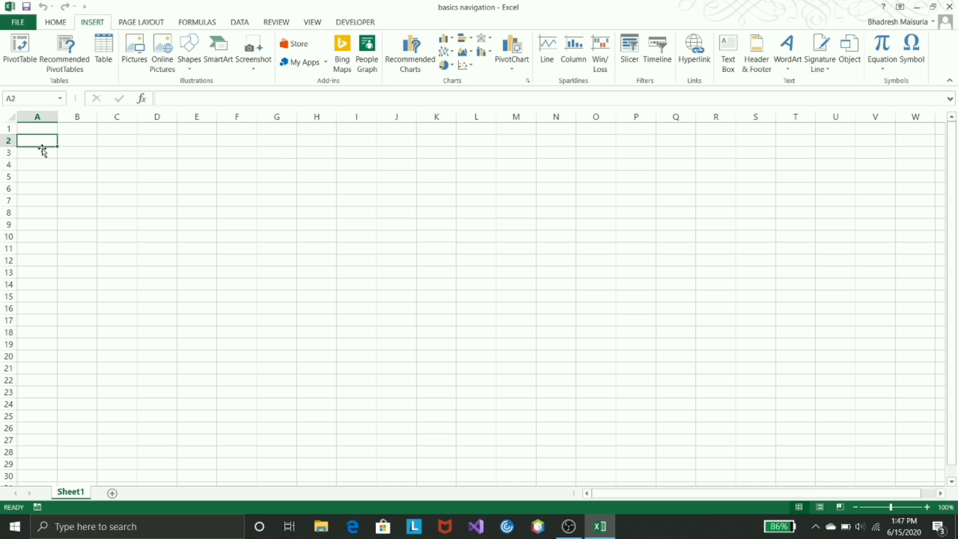
{"action": "type", "text": "favvzsg"}
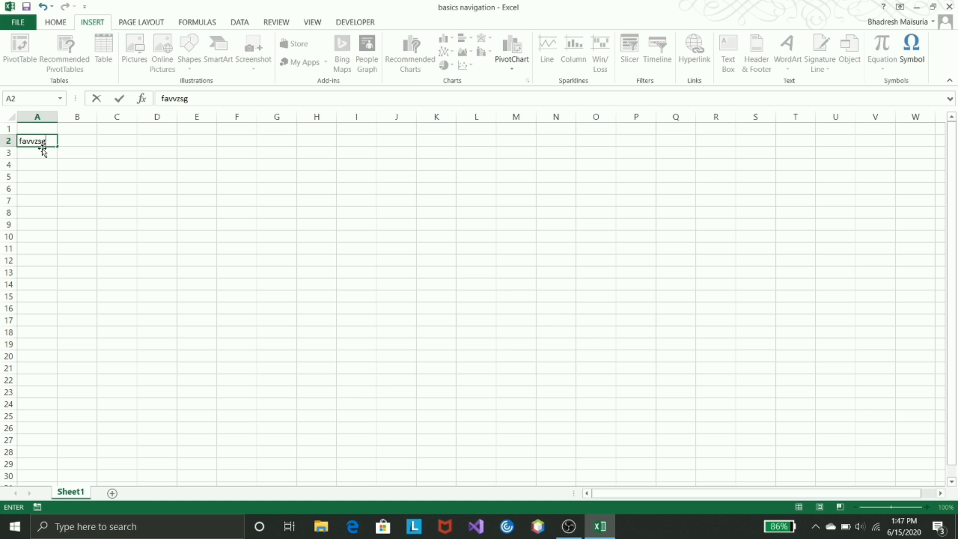
{"action": "left_click", "coordinate": [33, 131]}
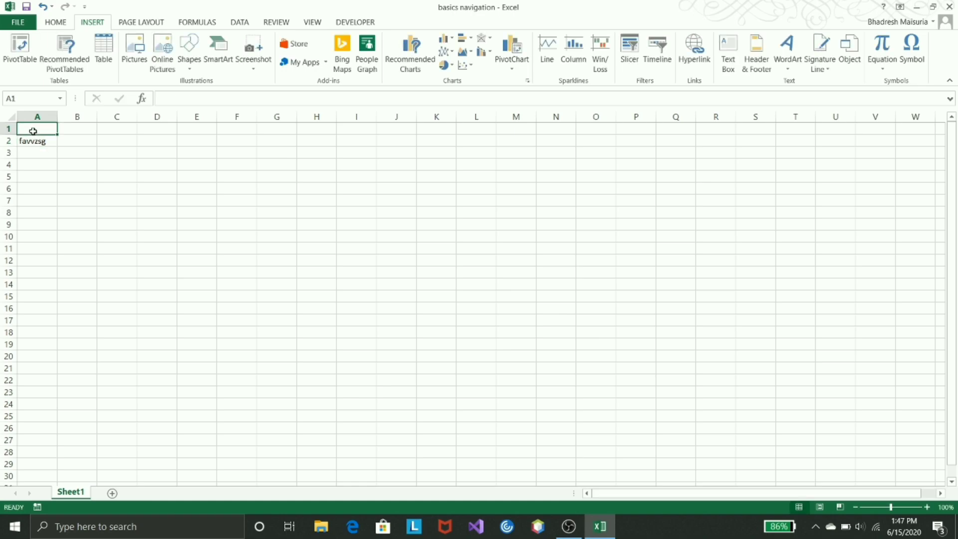
{"action": "type", "text": "shaishav"}
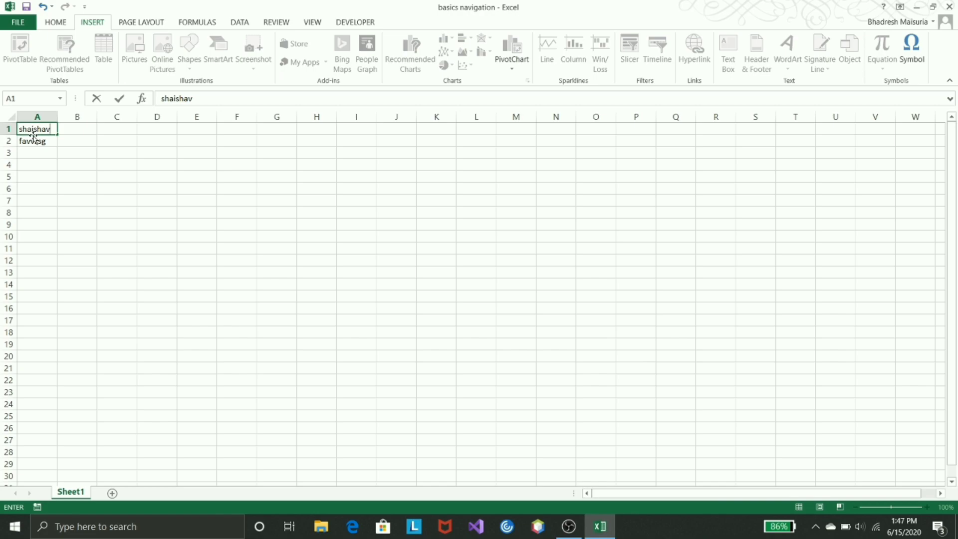
{"action": "key", "text": "Return"}
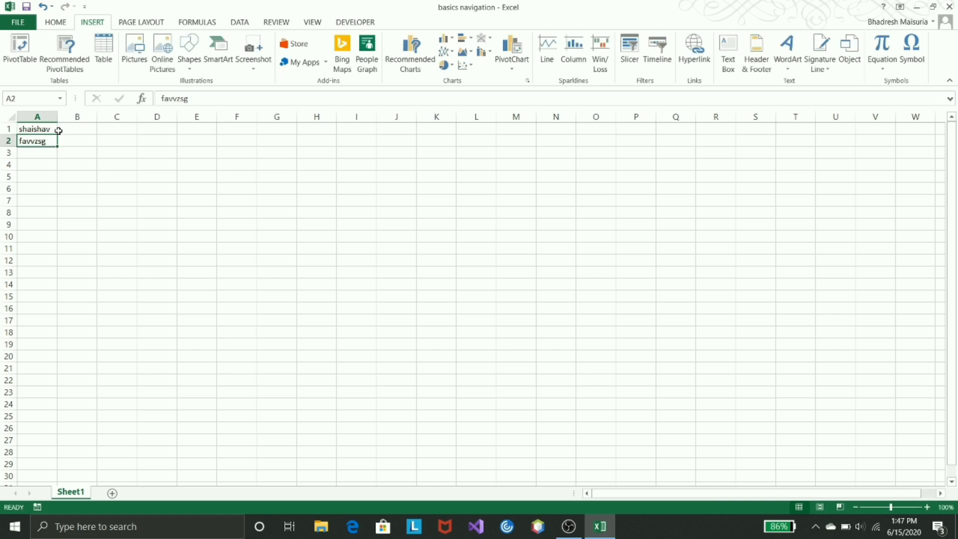
Move the active cell one column at a time from A1 along row 1 to N1
{"action": "left_click", "coordinate": [45, 130]}
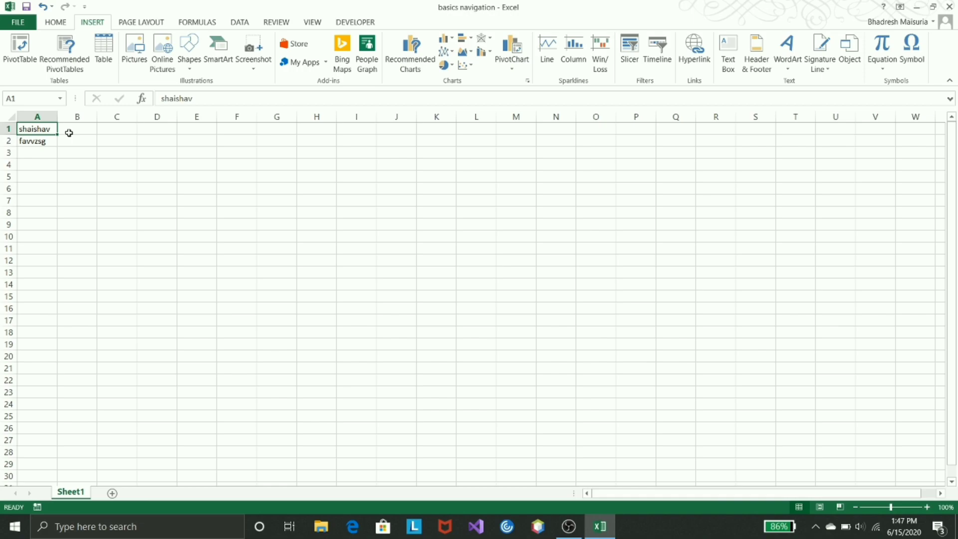
{"action": "key", "text": "Right"}
{"action": "key", "text": "Right"}
{"action": "key", "text": "Right"}
{"action": "key", "text": "Right"}
{"action": "key", "text": "Right"}
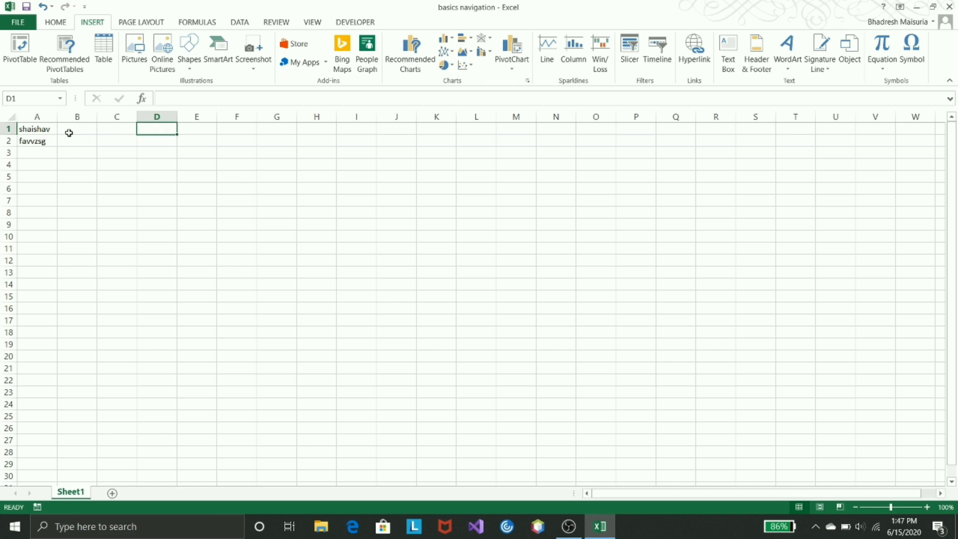
{"action": "key", "text": "Right"}
{"action": "key", "text": "Right"}
{"action": "key", "text": "Right"}
{"action": "key", "text": "Right"}
{"action": "key", "text": "Right"}
{"action": "key", "text": "Right"}
{"action": "key", "text": "Right"}
{"action": "key", "text": "Right"}
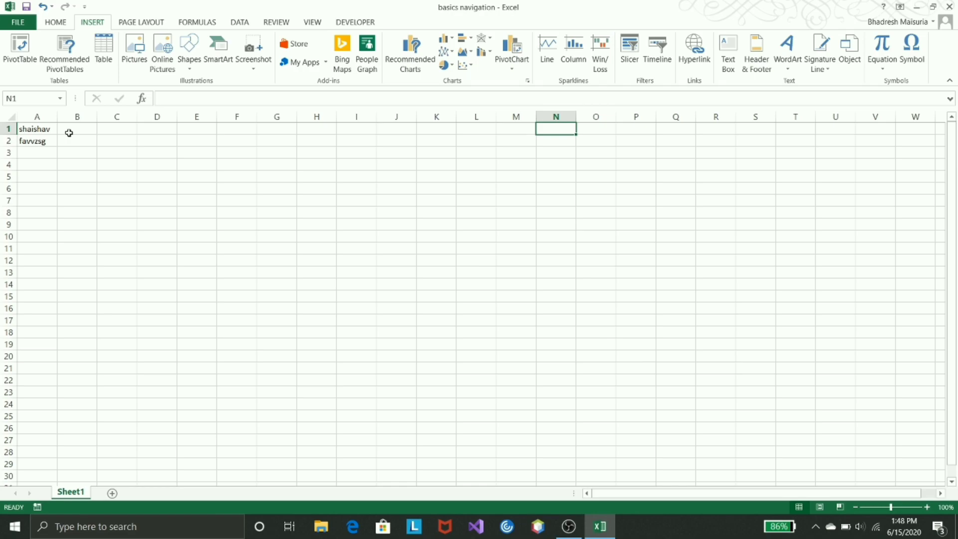
Move the active cell back along row 1 from N1 to A1, one column at a time
{"action": "key", "text": "Left"}
{"action": "key", "text": "Left"}
{"action": "key", "text": "Left"}
{"action": "key", "text": "Left"}
{"action": "key", "text": "Left"}
{"action": "key", "text": "Left"}
{"action": "key", "text": "Left"}
{"action": "key", "text": "Left"}
{"action": "key", "text": "Left"}
{"action": "key", "text": "Left"}
{"action": "key", "text": "Left"}
{"action": "key", "text": "Left"}
{"action": "key", "text": "Left"}
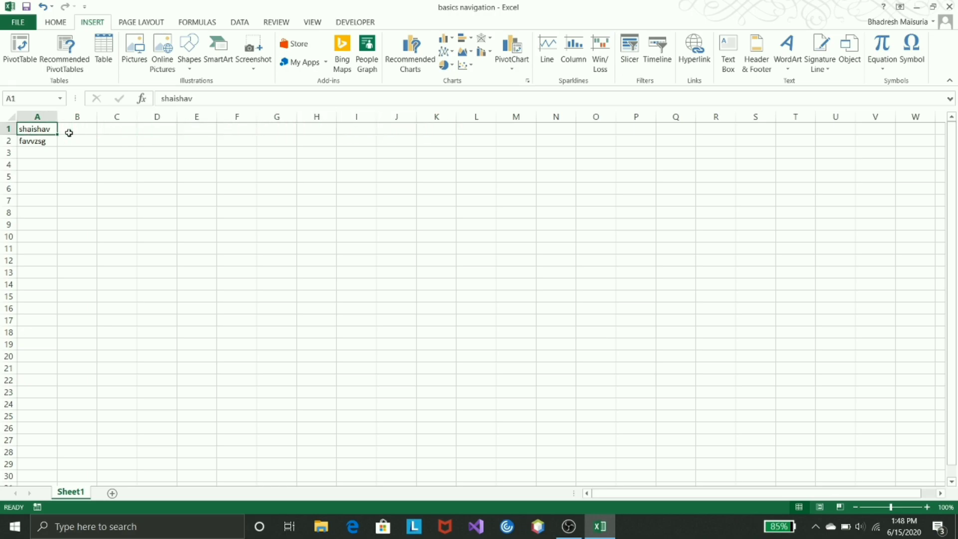
Move the active cell one row at a time down column A from A1 to A9
{"action": "key", "text": "Down"}
{"action": "key", "text": "Down"}
{"action": "key", "text": "Down"}
{"action": "key", "text": "Down"}
{"action": "key", "text": "Down"}
{"action": "key", "text": "Down"}
{"action": "key", "text": "Down"}
{"action": "key", "text": "Down"}
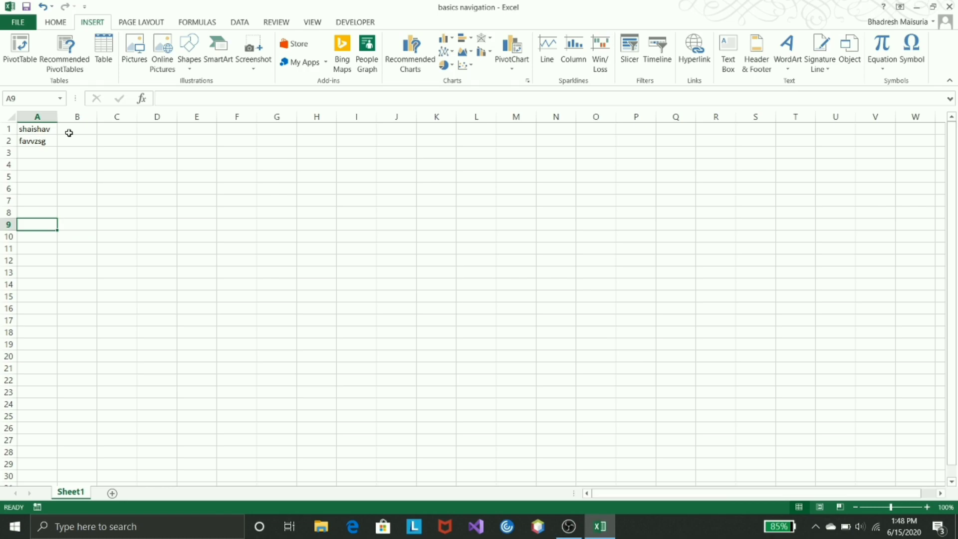
Move the active cell cell by cell in all four directions from A9, ending at C5
{"action": "key", "text": "Up"}
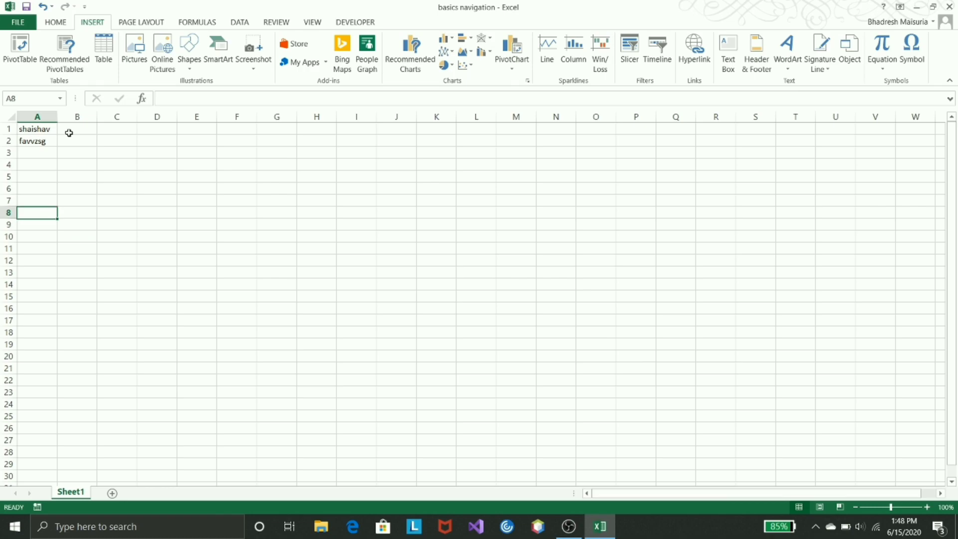
{"action": "key", "text": "Up"}
{"action": "key", "text": "Right"}
{"action": "key", "text": "Right"}
{"action": "key", "text": "Right"}
{"action": "key", "text": "Left"}
{"action": "key", "text": "Up"}
{"action": "key", "text": "Down"}
{"action": "key", "text": "Up"}
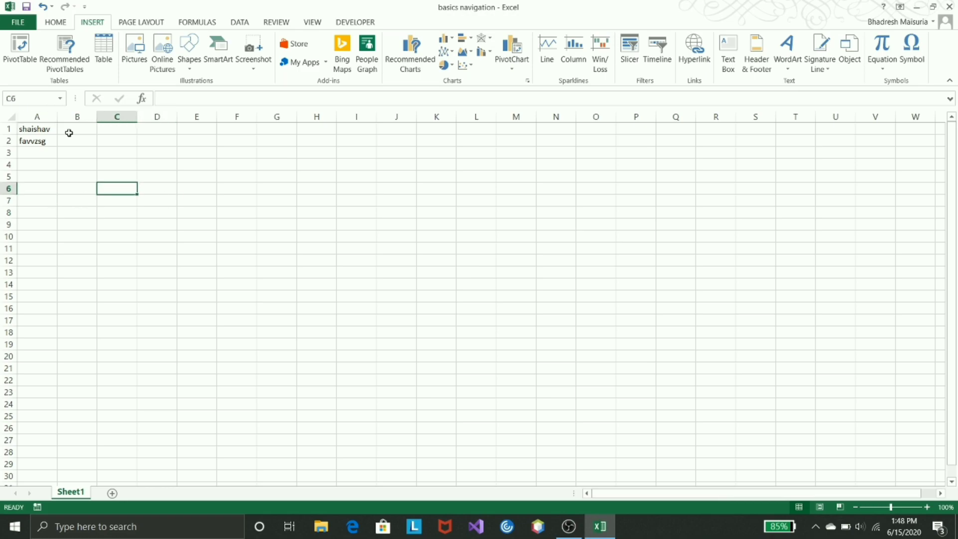
{"action": "key", "text": "Up"}
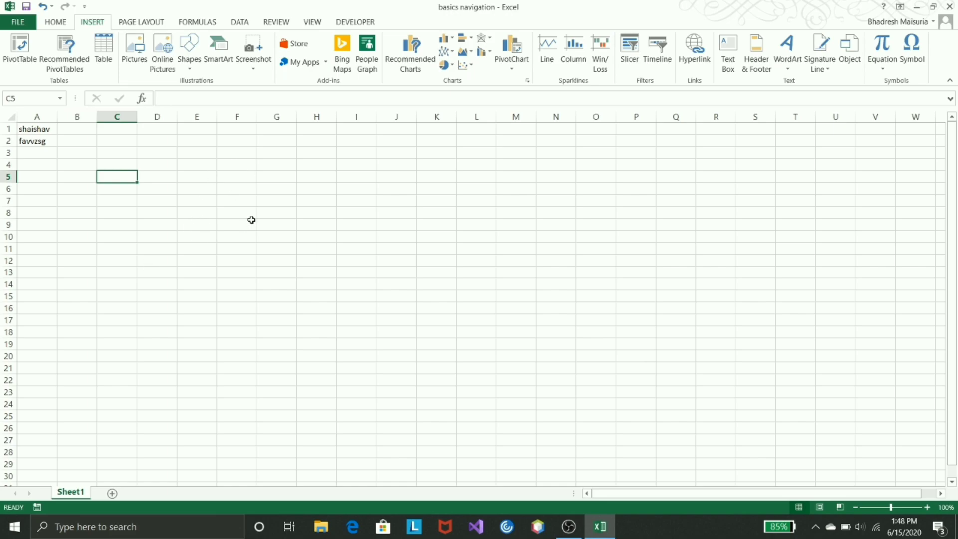
Select scattered single cells across the sheet directly one after another, including D9 and finally H8
{"action": "left_click", "coordinate": [199, 204]}
{"action": "left_click", "coordinate": [286, 185]}
{"action": "left_click", "coordinate": [173, 155]}
{"action": "left_click", "coordinate": [167, 222]}
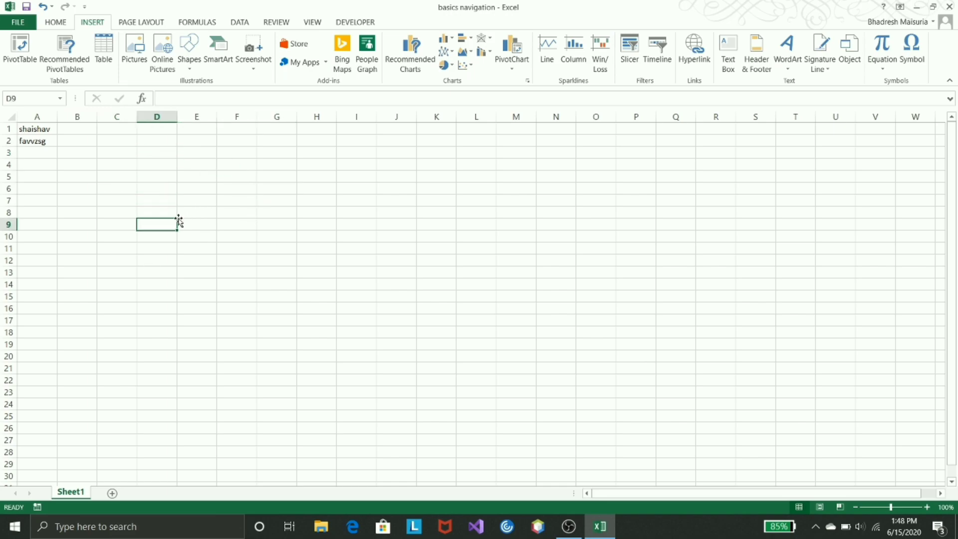
{"action": "left_click", "coordinate": [492, 234]}
{"action": "left_click", "coordinate": [302, 210]}
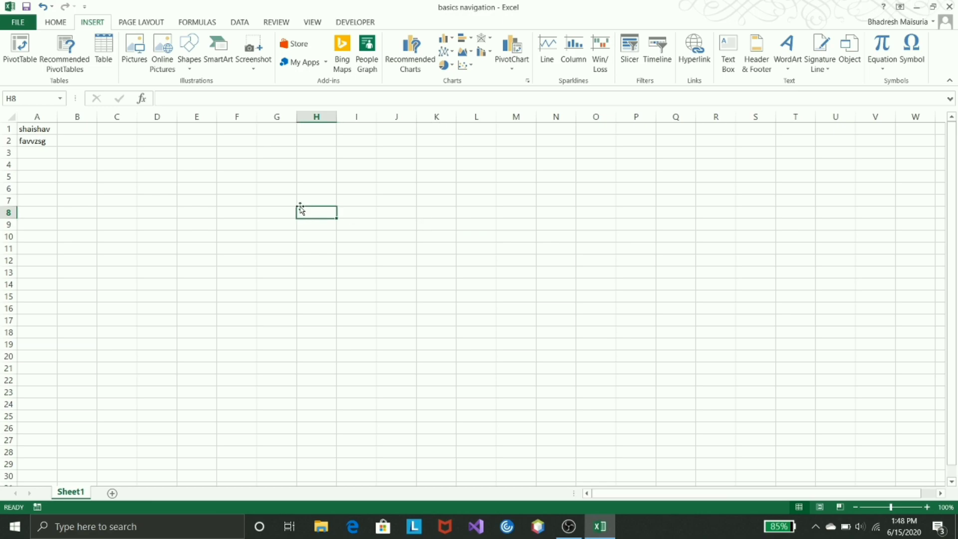
Replace the content of cell A2 with "cat" and commit it by selecting cell D4
{"action": "left_click", "coordinate": [39, 143]}
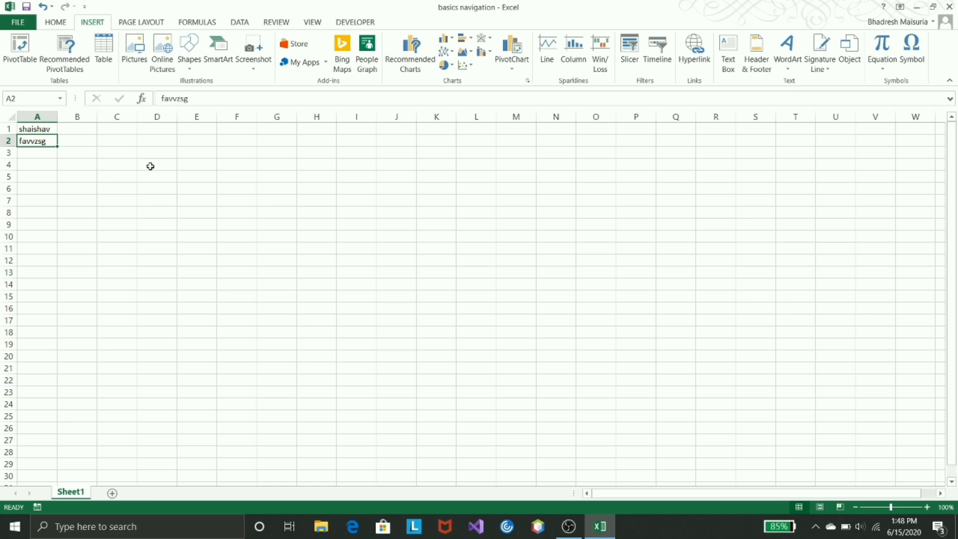
{"action": "type", "text": "cat"}
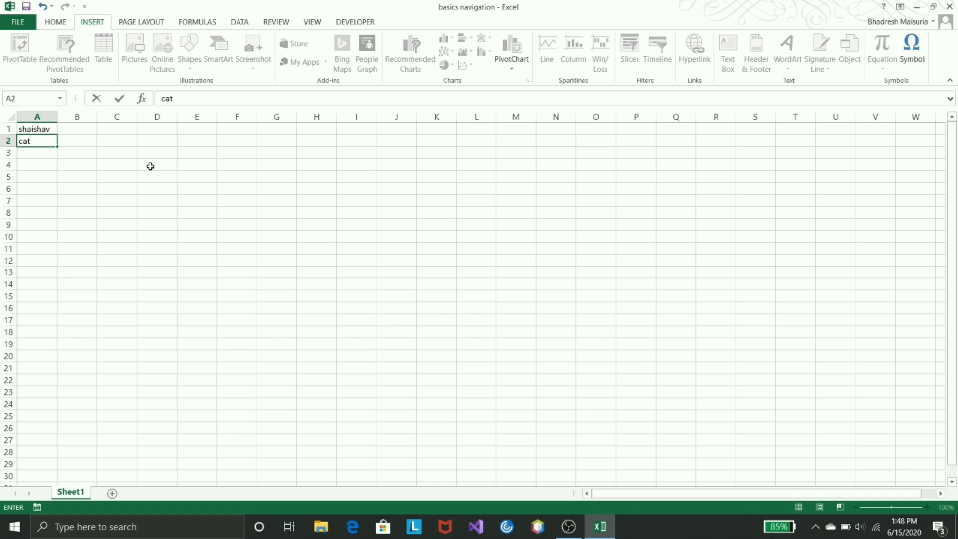
{"action": "left_click", "coordinate": [151, 166]}
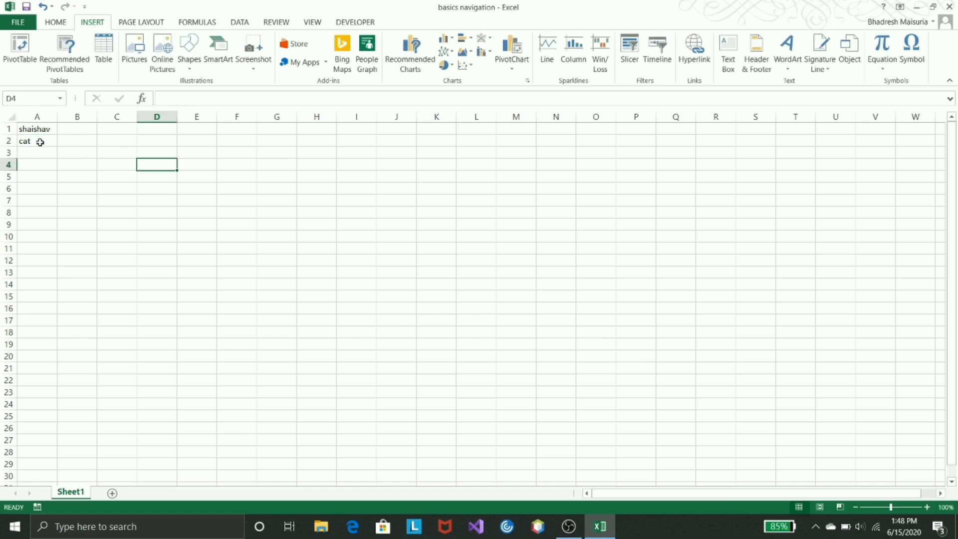
Append "ttt" to the existing text in cell A2 and commit it by selecting cell B3
{"action": "double_click", "coordinate": [40, 142]}
{"action": "type", "text": "ttt"}
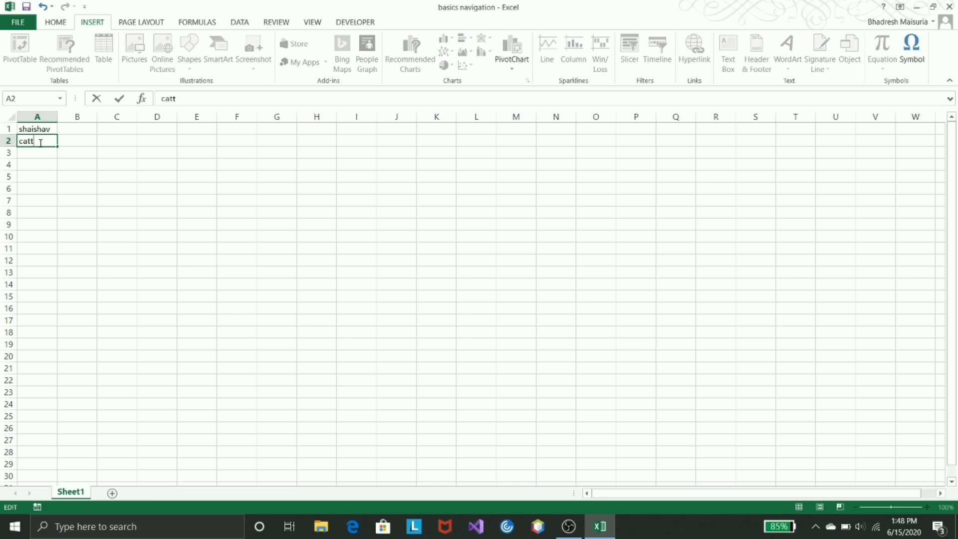
{"action": "left_click", "coordinate": [84, 153]}
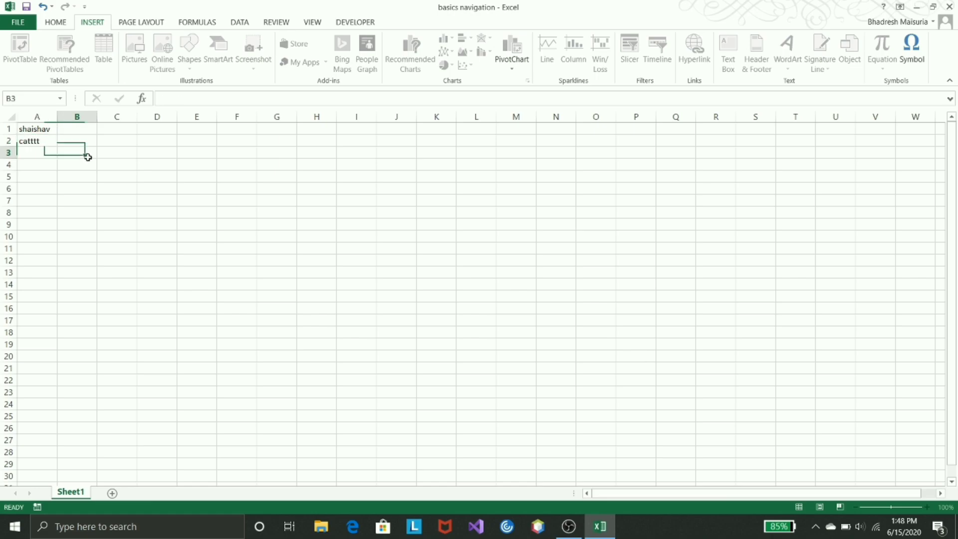
Overwrite the whole content of cell A2 with "dog"
{"action": "left_click", "coordinate": [45, 140]}
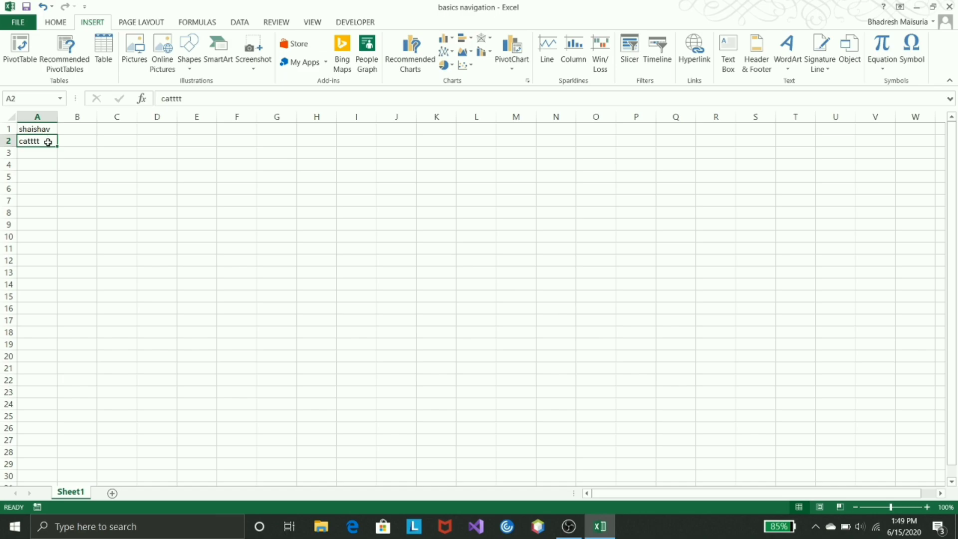
{"action": "type", "text": "dog"}
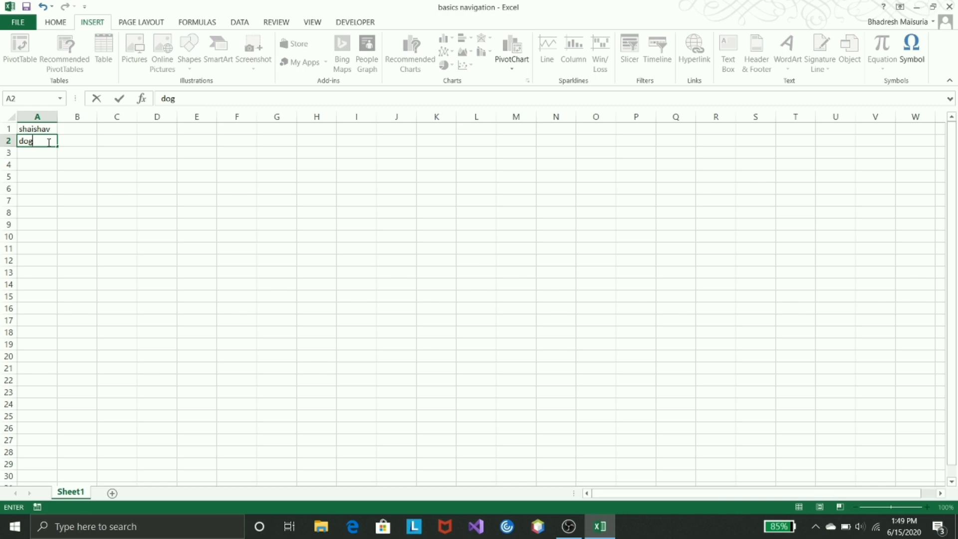
{"action": "key", "text": "Return"}
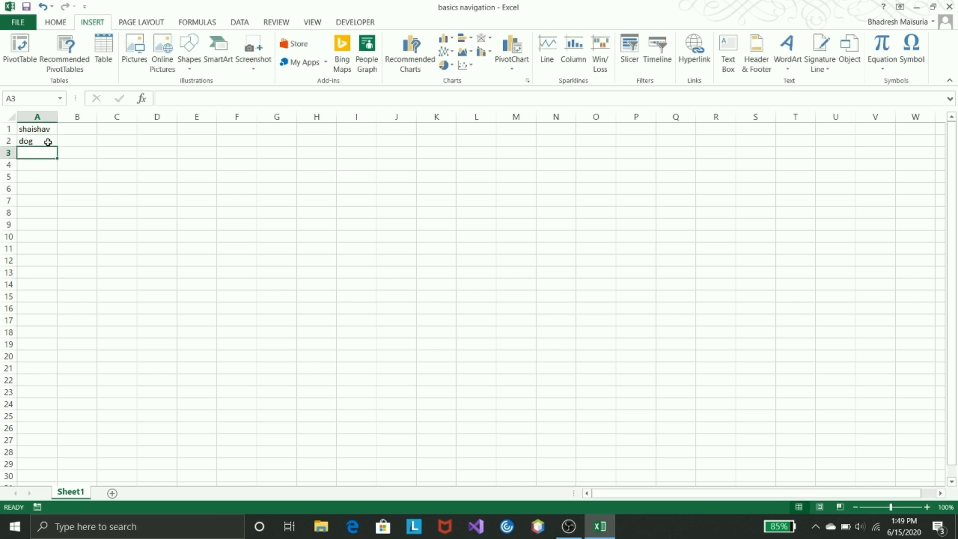
Edit cell A2 in place, adding "-cat" after its existing text
{"action": "left_click", "coordinate": [44, 139]}
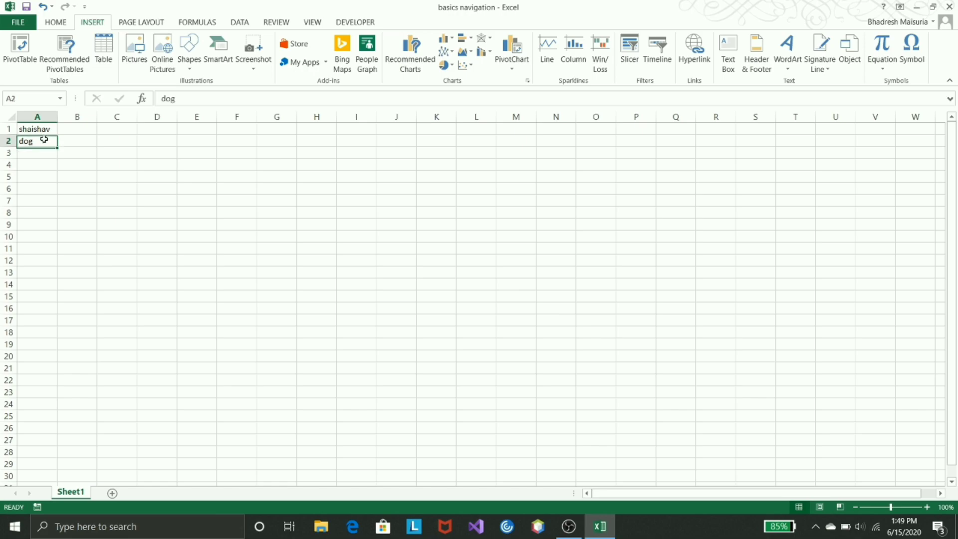
{"action": "double_click", "coordinate": [44, 139]}
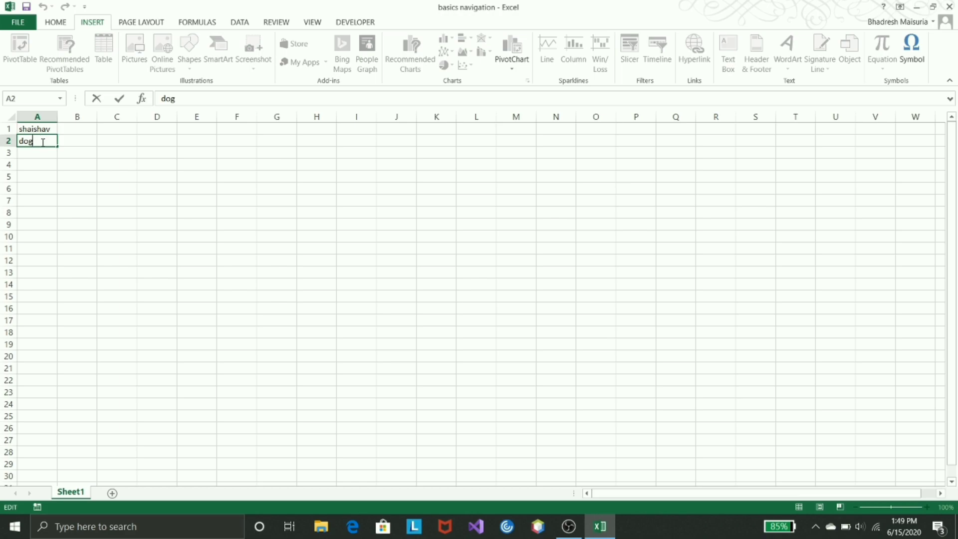
{"action": "type", "text": "-cat"}
{"action": "left_click", "coordinate": [49, 139]}
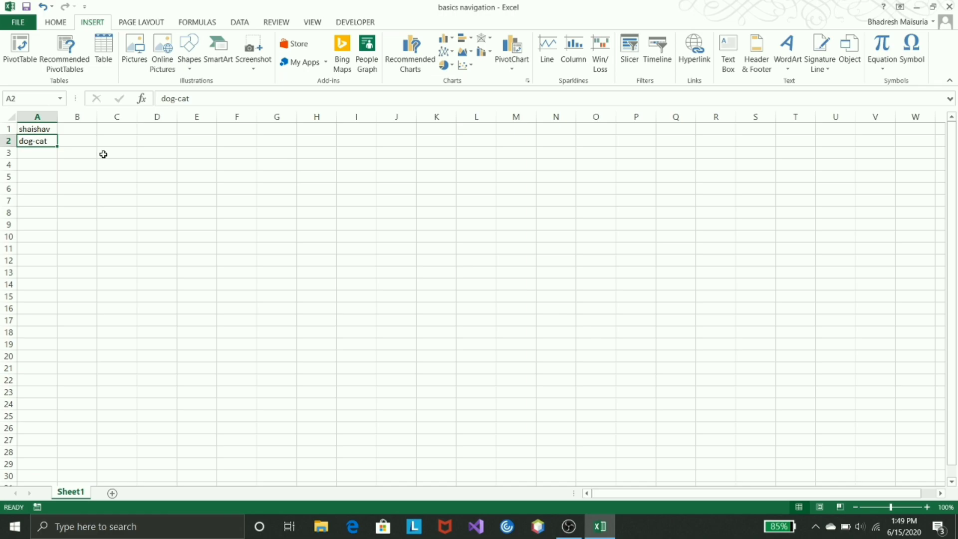
Open the empty cells B2 and B1 for in-cell editing, leave both blank, and finish with cell C6 selected
{"action": "left_click", "coordinate": [63, 140]}
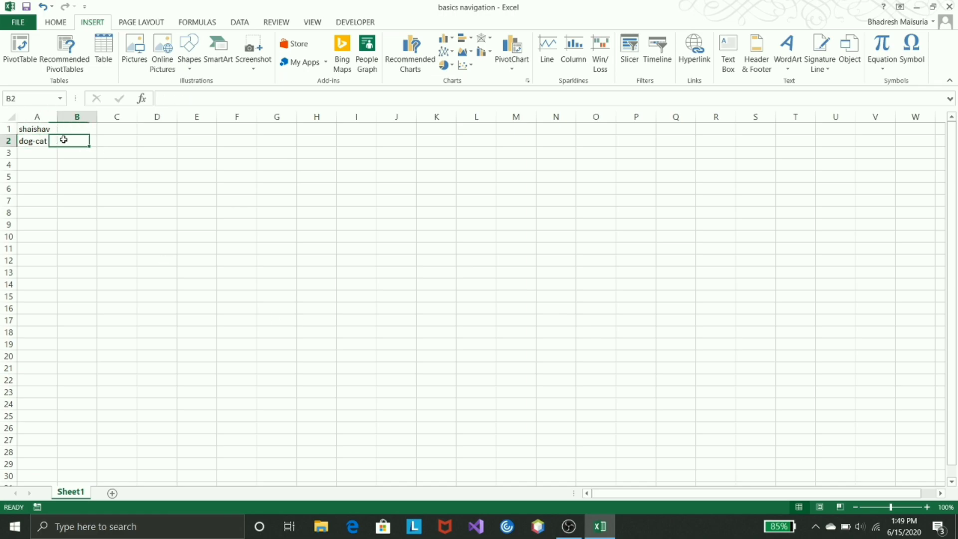
{"action": "double_click", "coordinate": [64, 140]}
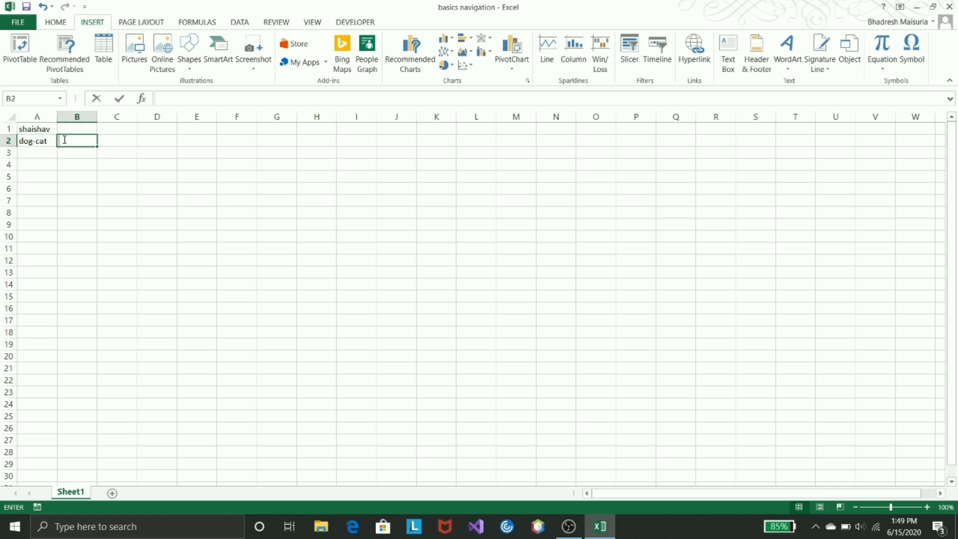
{"action": "left_click", "coordinate": [122, 162]}
{"action": "left_click", "coordinate": [77, 130]}
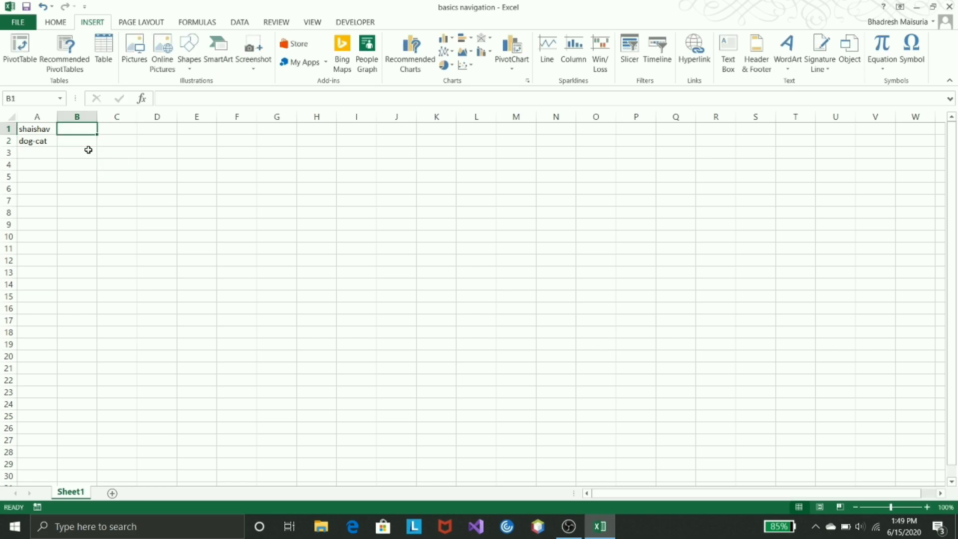
{"action": "double_click", "coordinate": [77, 129]}
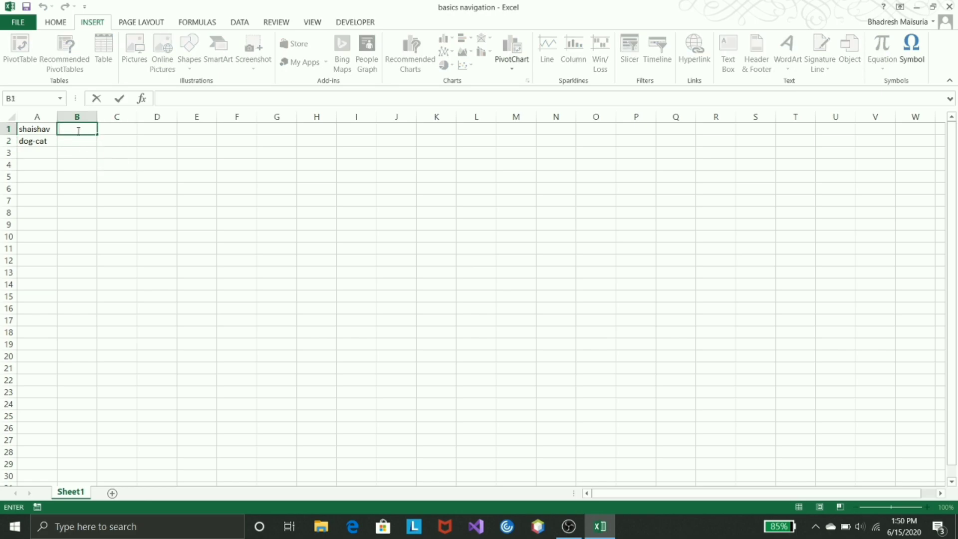
{"action": "left_click", "coordinate": [77, 177]}
{"action": "double_click", "coordinate": [74, 129]}
{"action": "type", "text": "="}
{"action": "key", "text": "Escape"}
{"action": "left_click", "coordinate": [110, 189]}
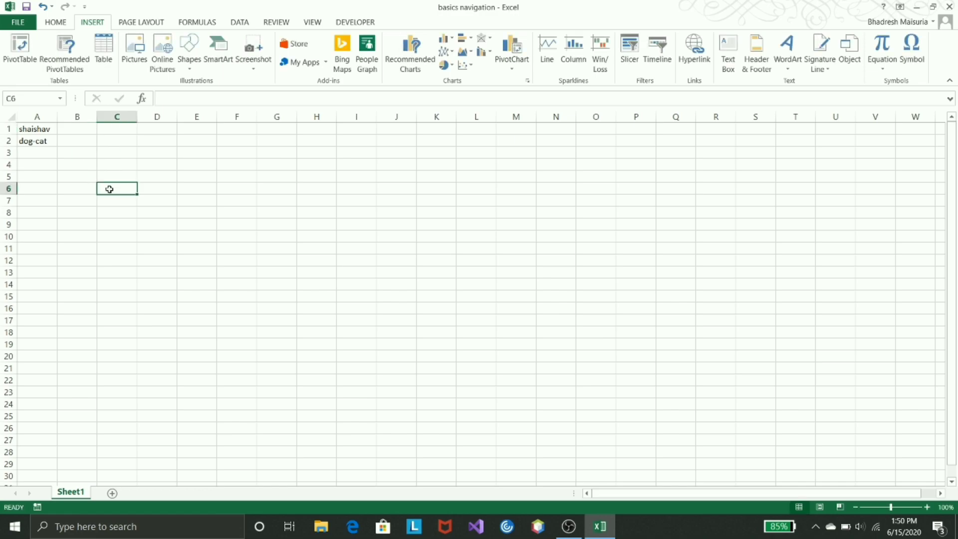